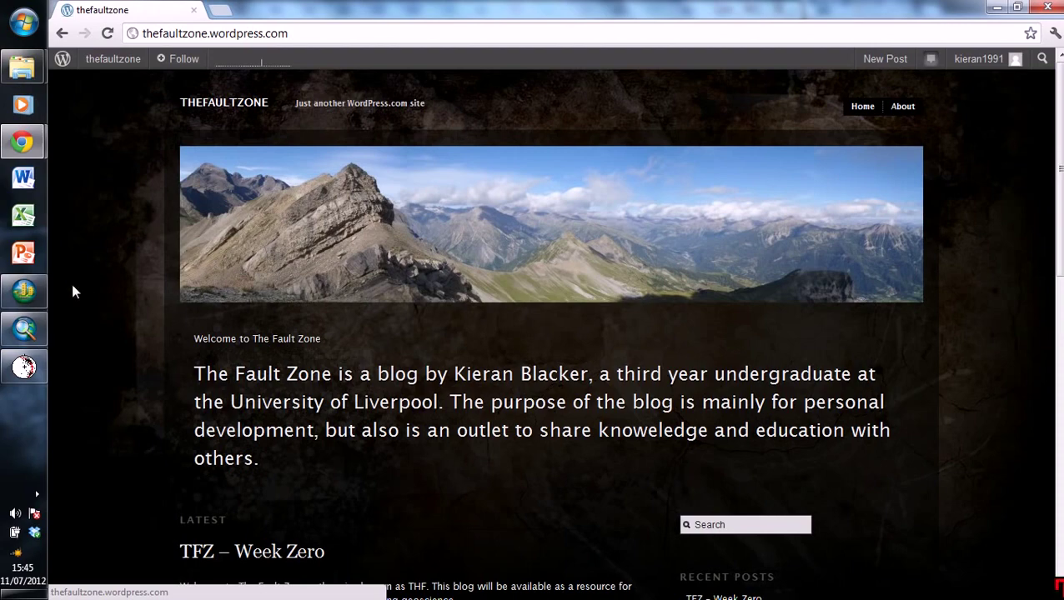
Step: Bring up the 3D Tarbert terrain in ArcScene and orbit and tilt it from several angles
{"action": "left_click", "coordinate": [23, 290]}
{"action": "left_click_drag", "start_coordinate": [660, 426], "coordinate": [550, 347]}
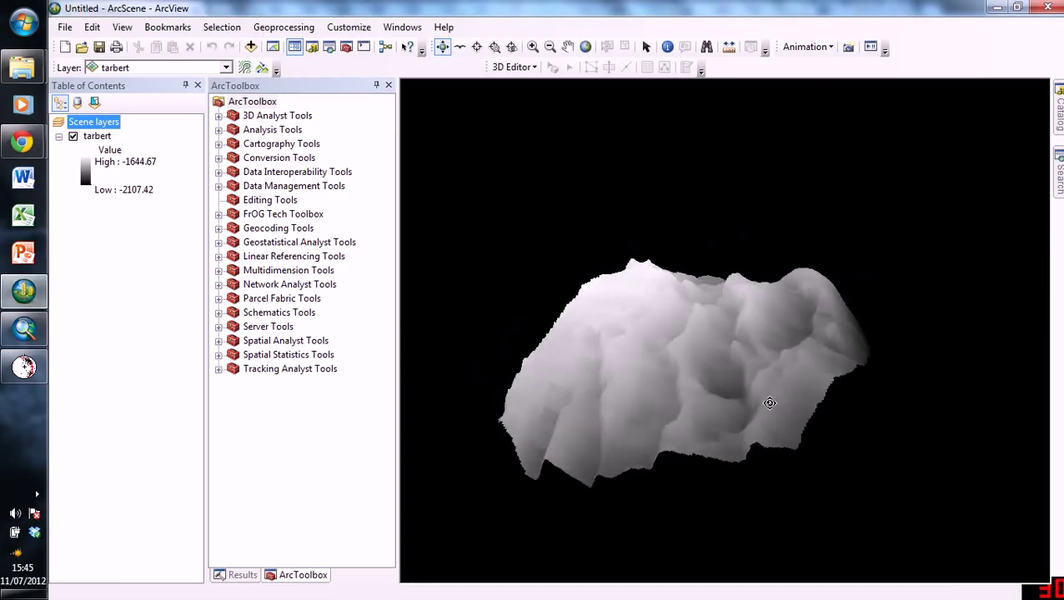
{"action": "mouse_move", "coordinate": [677, 372]}
{"action": "left_mouse_down"}
{"action": "mouse_move", "coordinate": [799, 431]}
{"action": "mouse_move", "coordinate": [585, 368]}
{"action": "mouse_move", "coordinate": [833, 480]}
{"action": "mouse_move", "coordinate": [954, 404]}
{"action": "mouse_move", "coordinate": [586, 498]}
{"action": "mouse_move", "coordinate": [917, 477]}
{"action": "mouse_move", "coordinate": [774, 446]}
{"action": "mouse_move", "coordinate": [800, 359]}
{"action": "mouse_move", "coordinate": [767, 311]}
{"action": "mouse_move", "coordinate": [906, 499]}
{"action": "mouse_move", "coordinate": [842, 368]}
{"action": "mouse_move", "coordinate": [930, 384]}
{"action": "mouse_move", "coordinate": [891, 290]}
{"action": "mouse_move", "coordinate": [788, 373]}
{"action": "mouse_move", "coordinate": [750, 429]}
{"action": "mouse_move", "coordinate": [621, 437]}
{"action": "left_mouse_up"}
{"action": "mouse_move", "coordinate": [765, 448]}
{"action": "left_mouse_down"}
{"action": "mouse_move", "coordinate": [800, 311]}
{"action": "mouse_move", "coordinate": [617, 400]}
{"action": "left_mouse_up"}
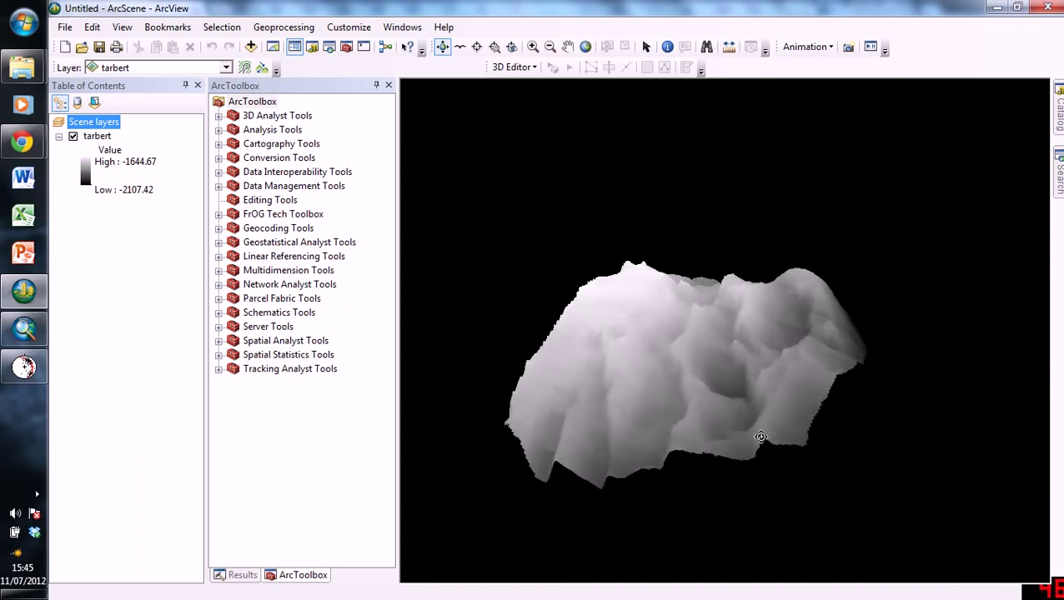
{"action": "mouse_move", "coordinate": [805, 359]}
{"action": "left_mouse_down"}
{"action": "mouse_move", "coordinate": [570, 492]}
{"action": "mouse_move", "coordinate": [706, 537]}
{"action": "mouse_move", "coordinate": [897, 381]}
{"action": "mouse_move", "coordinate": [663, 475]}
{"action": "mouse_move", "coordinate": [829, 507]}
{"action": "mouse_move", "coordinate": [643, 468]}
{"action": "mouse_move", "coordinate": [822, 392]}
{"action": "mouse_move", "coordinate": [708, 339]}
{"action": "left_mouse_up"}
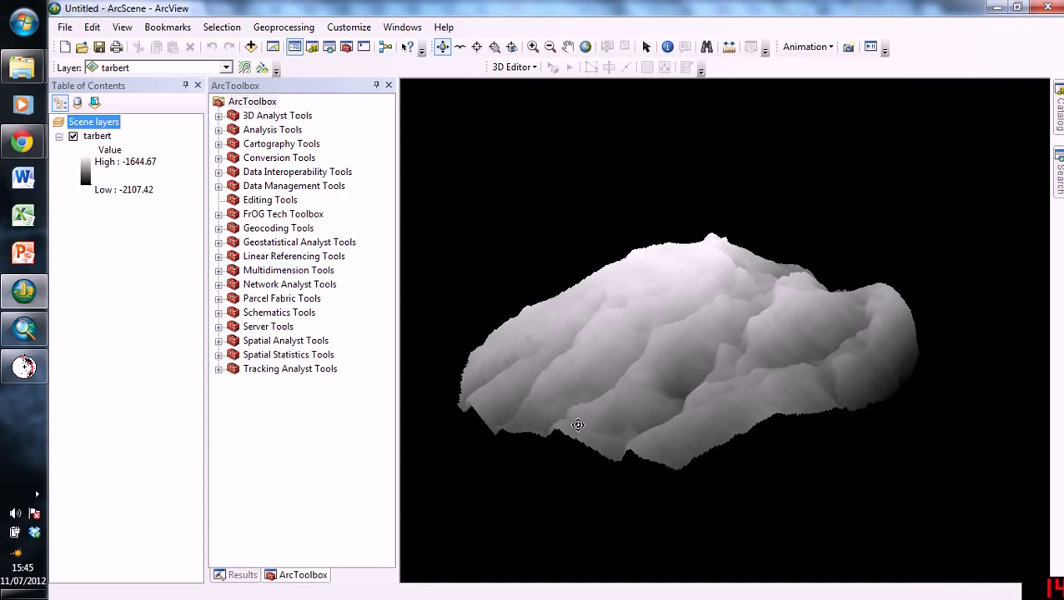
{"action": "mouse_move", "coordinate": [561, 337]}
{"action": "left_mouse_down"}
{"action": "mouse_move", "coordinate": [788, 379]}
{"action": "mouse_move", "coordinate": [501, 451]}
{"action": "mouse_move", "coordinate": [780, 444]}
{"action": "mouse_move", "coordinate": [610, 429]}
{"action": "mouse_move", "coordinate": [765, 358]}
{"action": "mouse_move", "coordinate": [766, 409]}
{"action": "mouse_move", "coordinate": [799, 347]}
{"action": "left_mouse_up"}
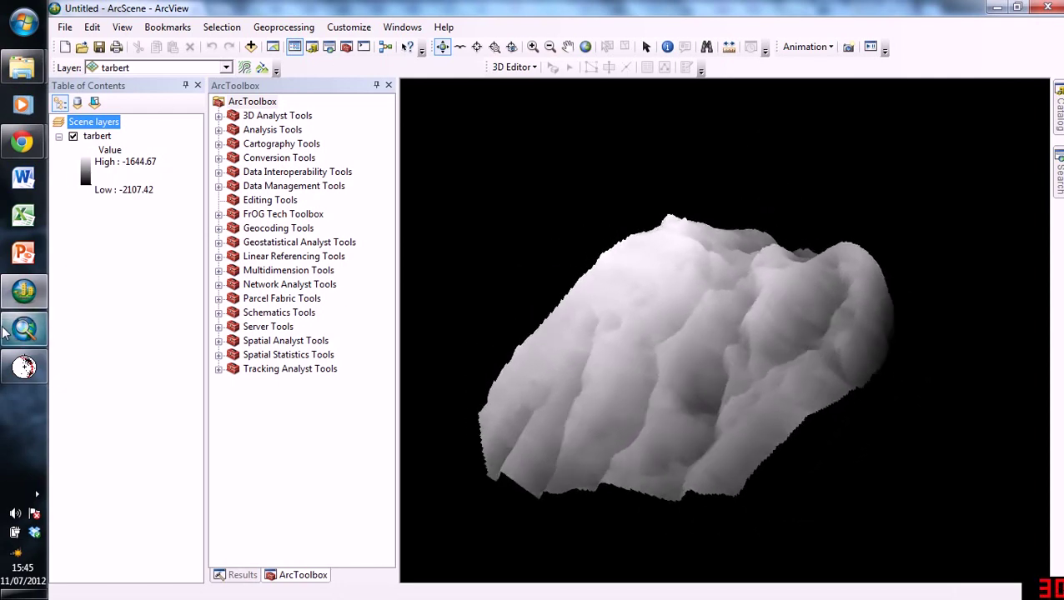
Step: Bring Video1.mxd to the front, showing the Tarbert raster and Points layer, and nudge the map
{"action": "mouse_move", "coordinate": [24, 329]}
{"action": "left_click", "coordinate": [99, 337]}
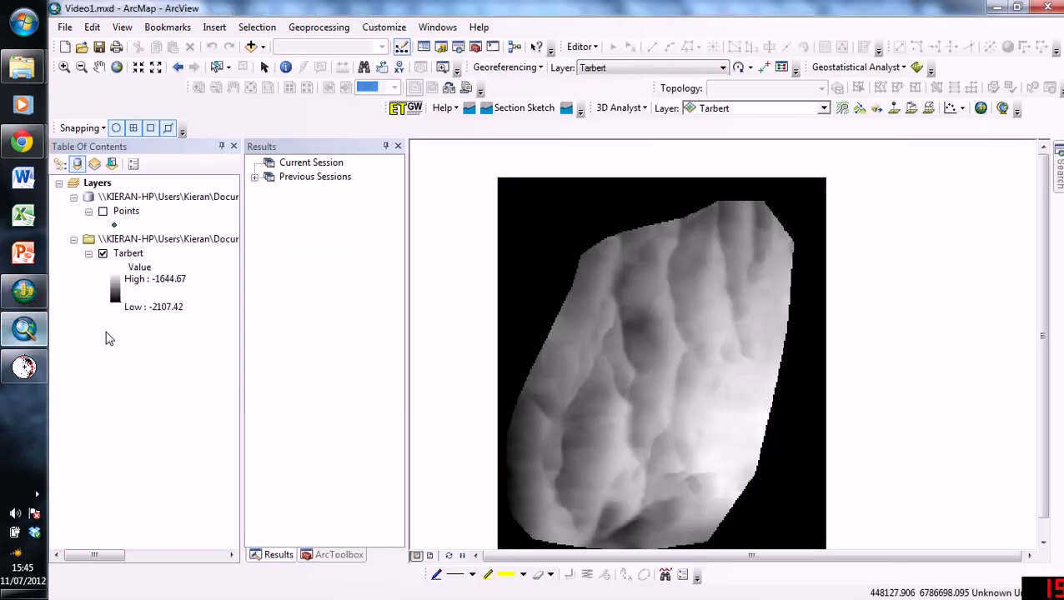
{"action": "left_click_drag", "start_coordinate": [646, 394], "coordinate": [664, 365]}
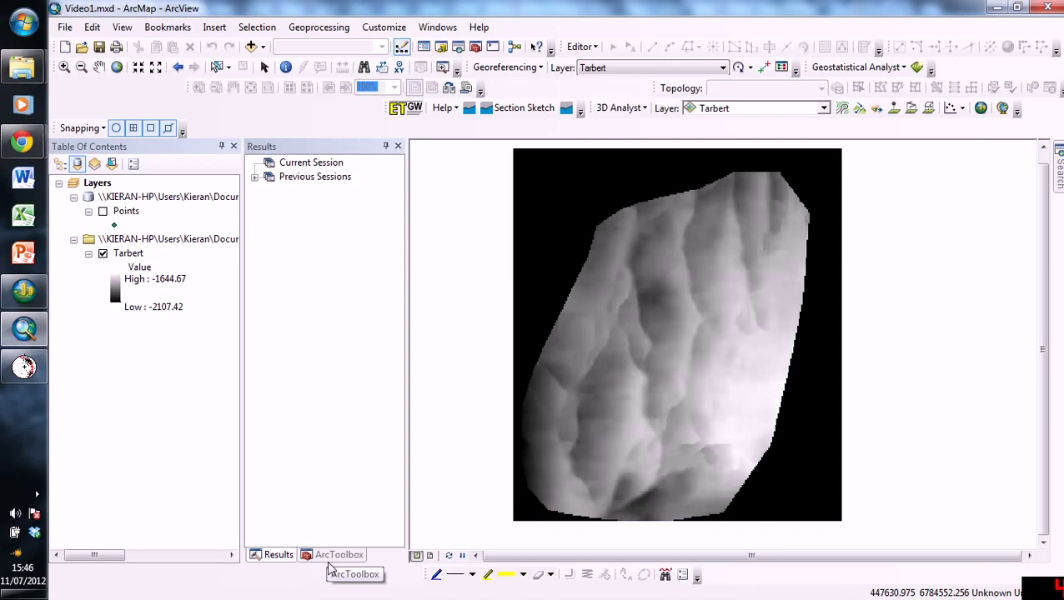
Step: Open ArcToolbox and expand Spatial Analyst Tools > Surface to list Aspect and Slope
{"action": "left_click", "coordinate": [328, 553]}
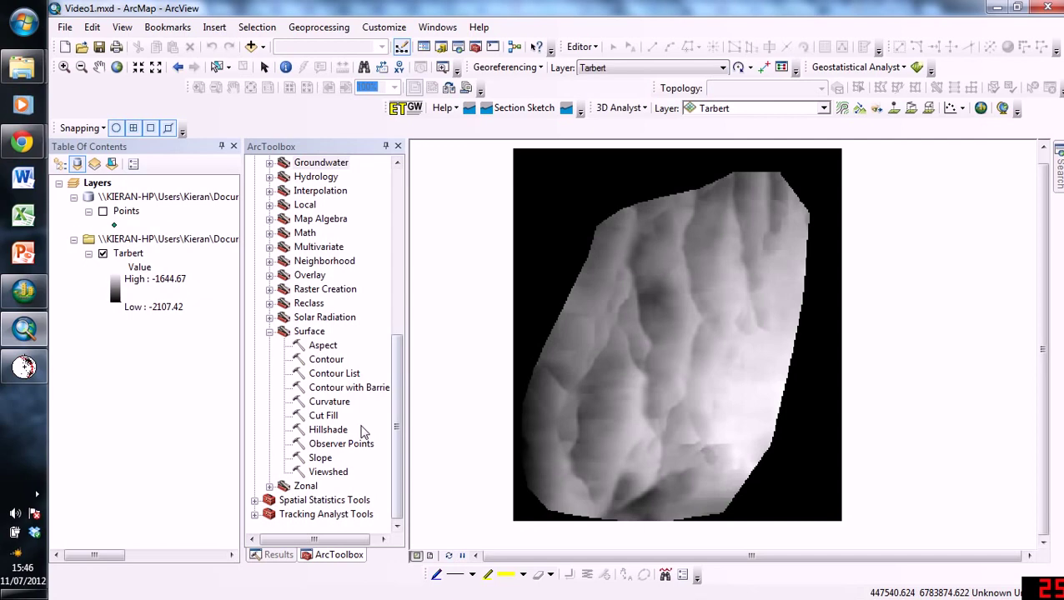
{"action": "left_click", "coordinate": [271, 331]}
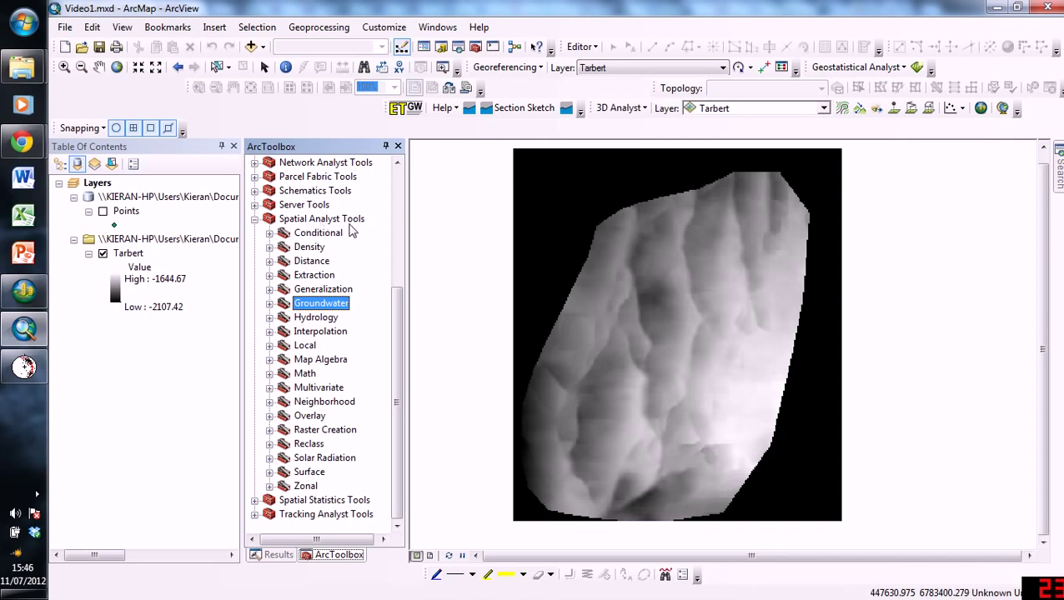
{"action": "left_click", "coordinate": [268, 472]}
{"action": "scroll", "coordinate": [292, 463], "scroll_direction": "down", "scroll_amount": 1}
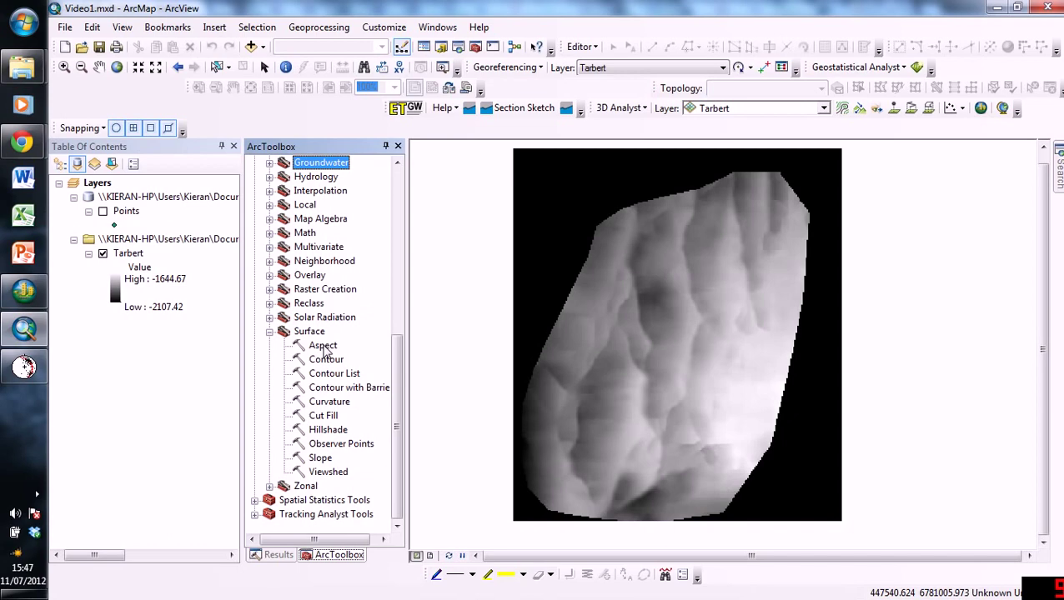
Step: Run the Aspect tool on the Tarbert raster with output named tarbaspect
{"action": "left_click", "coordinate": [325, 348]}
{"action": "double_click", "coordinate": [323, 348]}
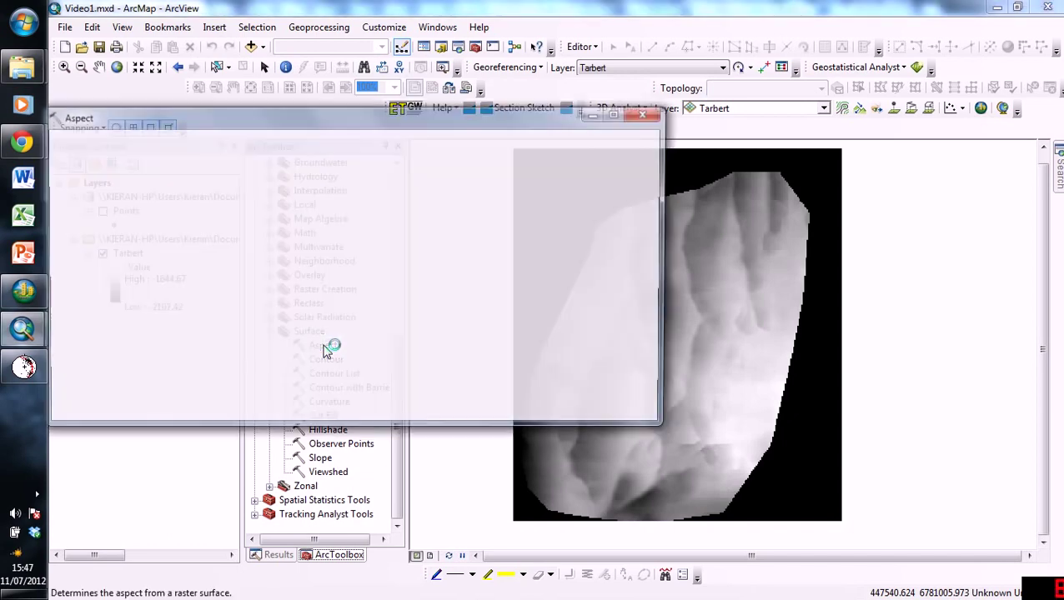
{"action": "mouse_move", "coordinate": [235, 125]}
{"action": "left_mouse_down"}
{"action": "mouse_move", "coordinate": [356, 119]}
{"action": "mouse_move", "coordinate": [393, 86]}
{"action": "left_mouse_up"}
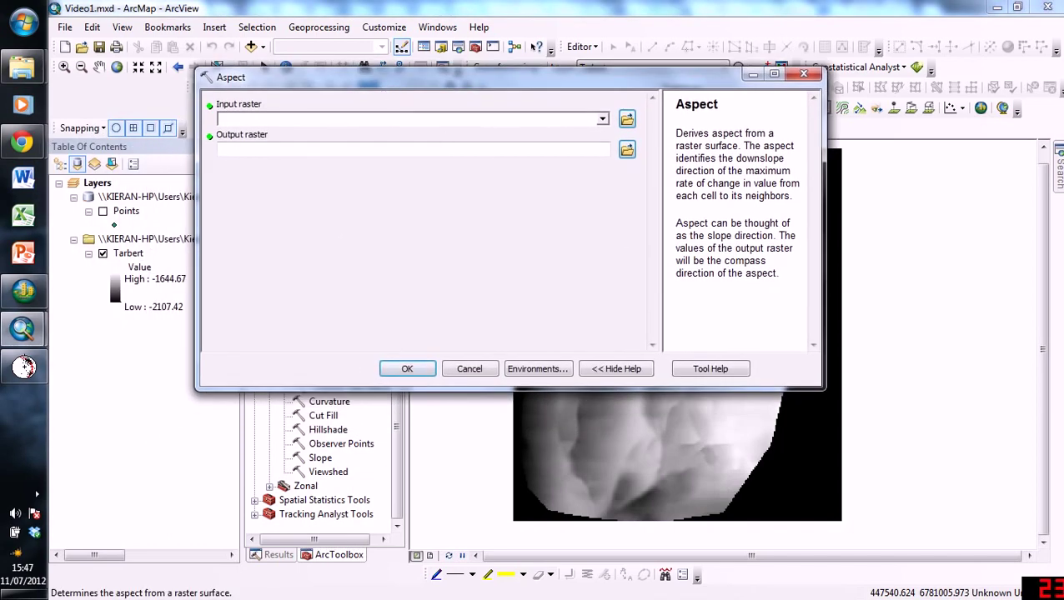
{"action": "left_click", "coordinate": [602, 118]}
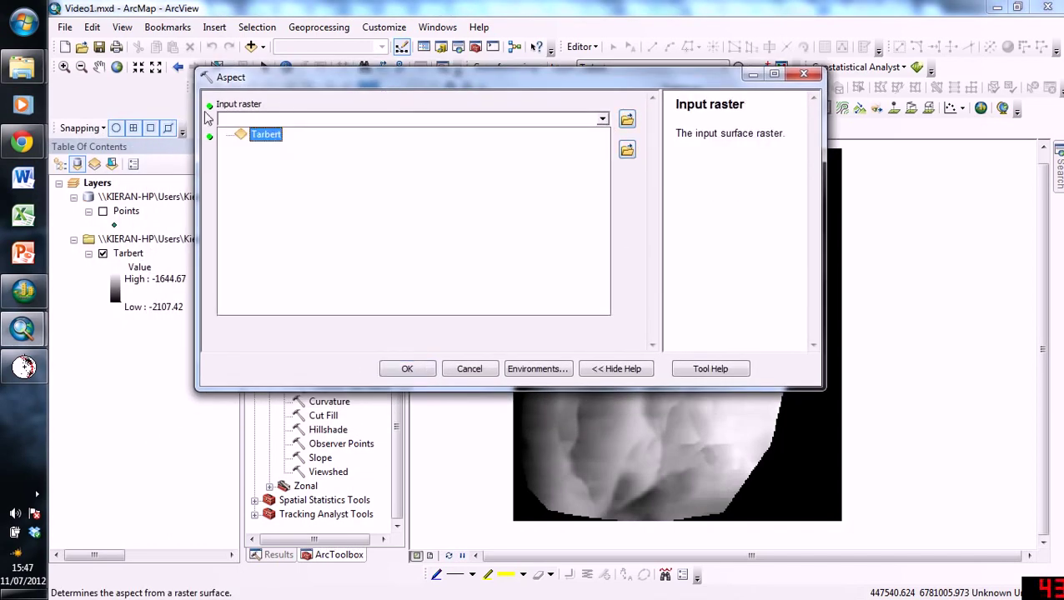
{"action": "left_click", "coordinate": [269, 136]}
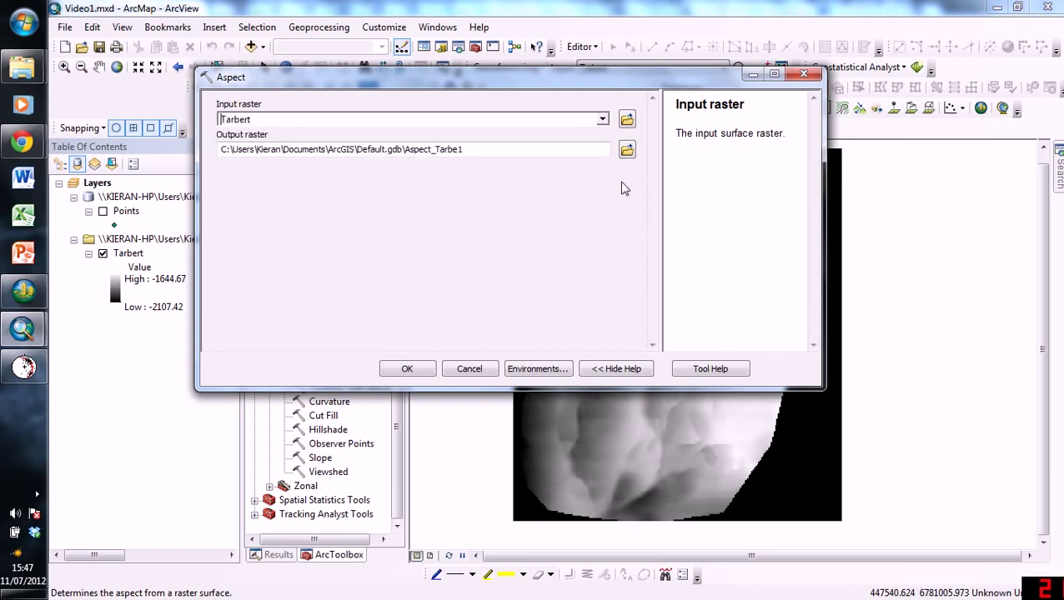
{"action": "left_click", "coordinate": [626, 150]}
{"action": "type", "text": "tarbaspect"}
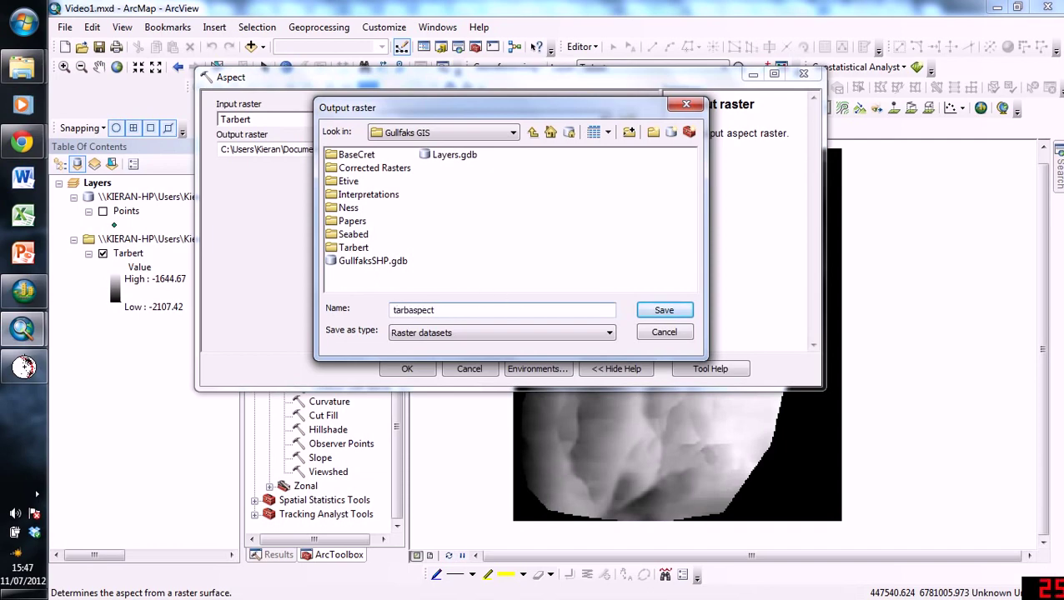
{"action": "left_click", "coordinate": [664, 310]}
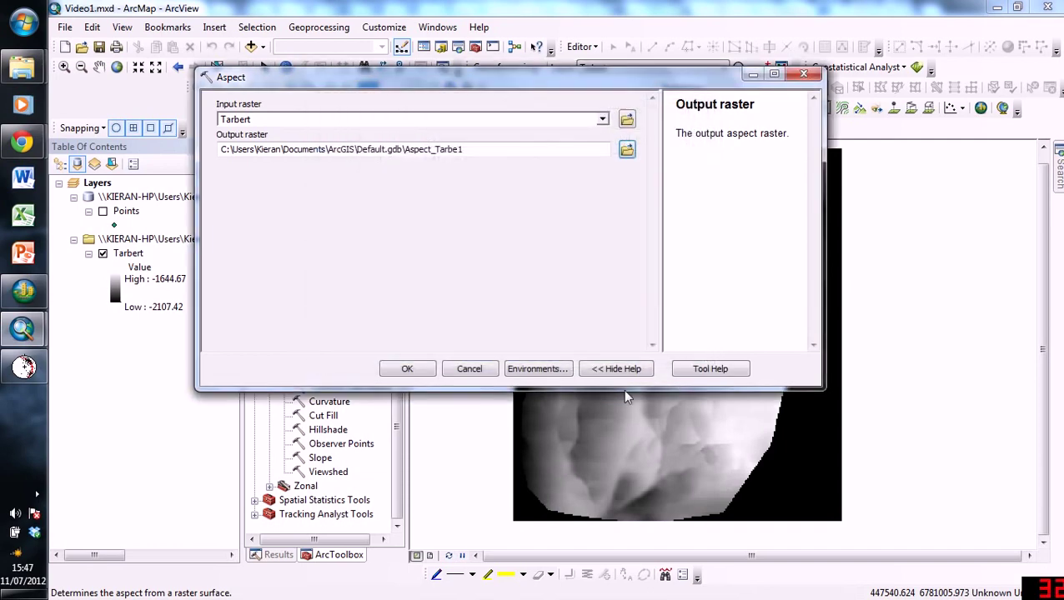
{"action": "left_click", "coordinate": [406, 371]}
{"action": "type", "text": "tarbaspect"}
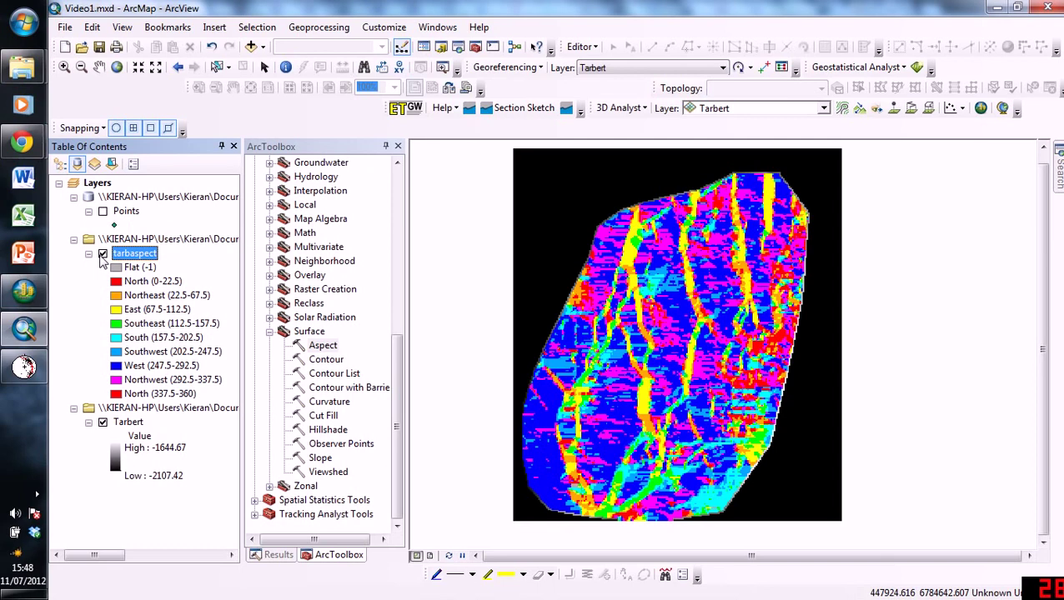
Step: Hide tarbaspect, run Slope on Tarbert in degrees as tarbslope, then hide tarbslope
{"action": "left_click", "coordinate": [102, 255]}
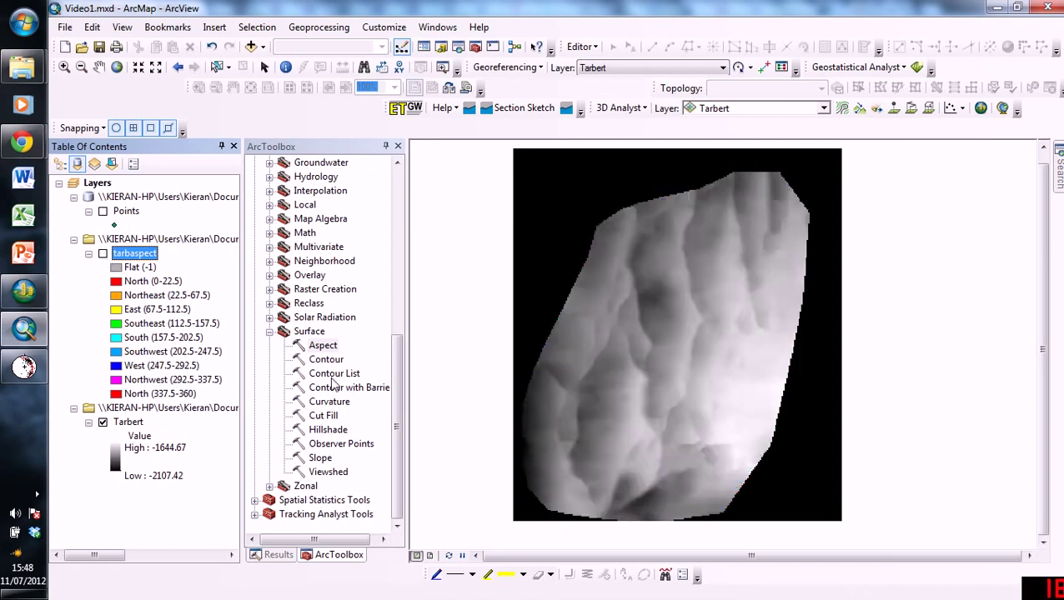
{"action": "double_click", "coordinate": [320, 458]}
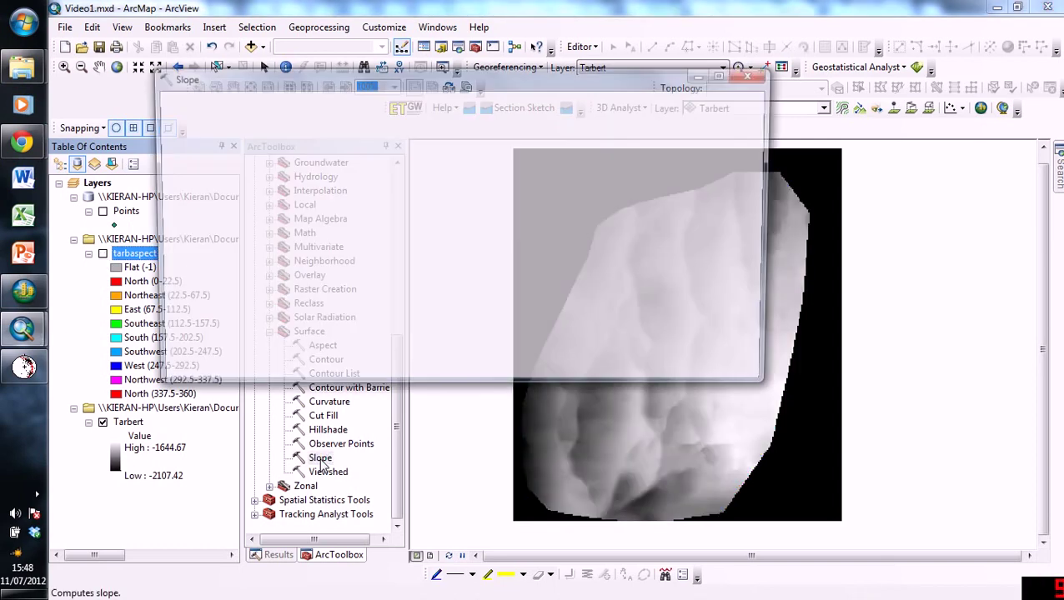
{"action": "left_click", "coordinate": [554, 119]}
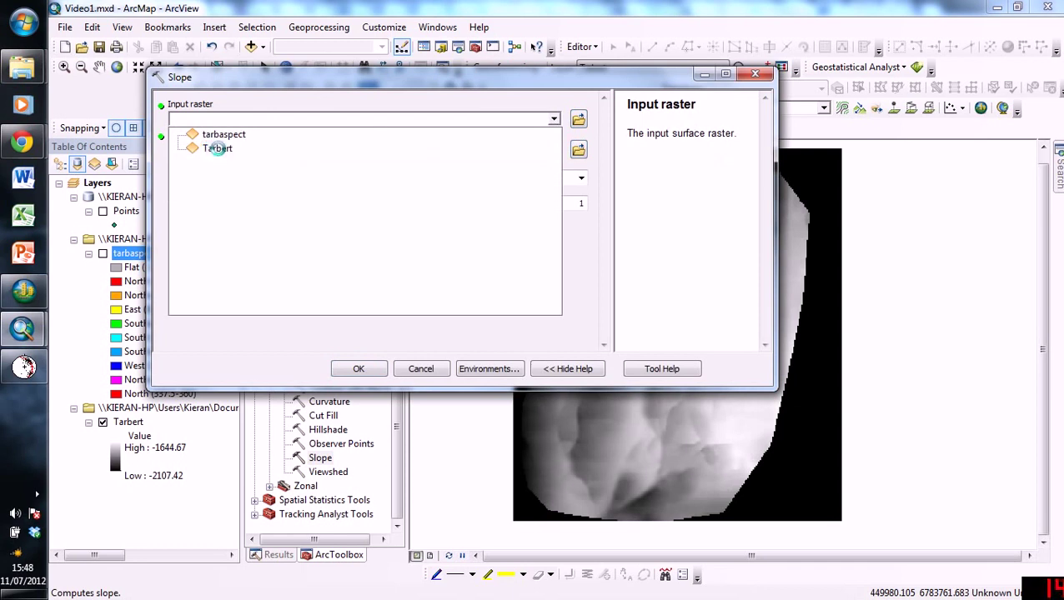
{"action": "left_click", "coordinate": [218, 148]}
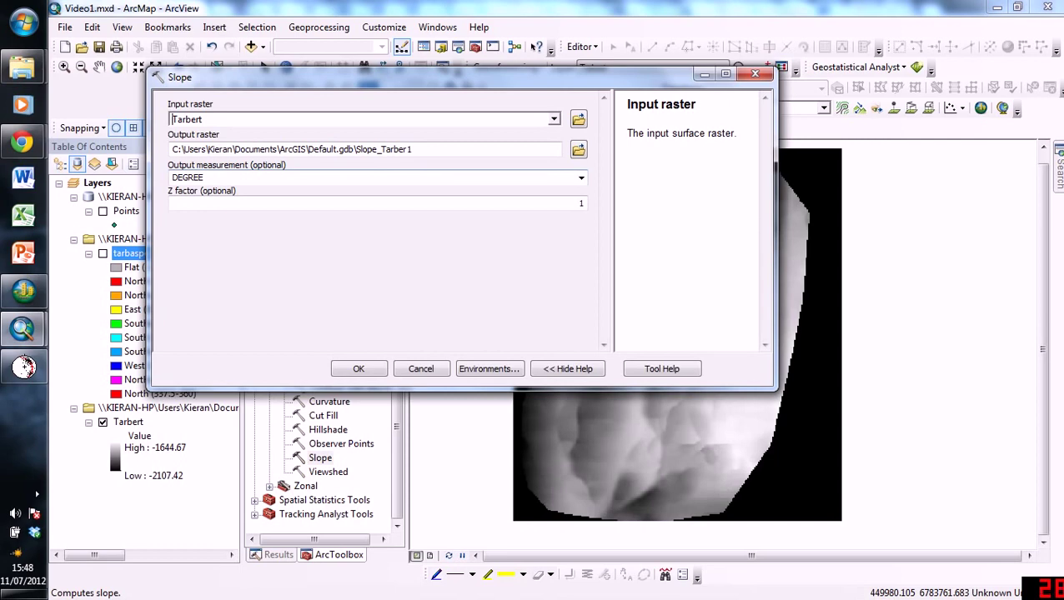
{"action": "left_click", "coordinate": [581, 177]}
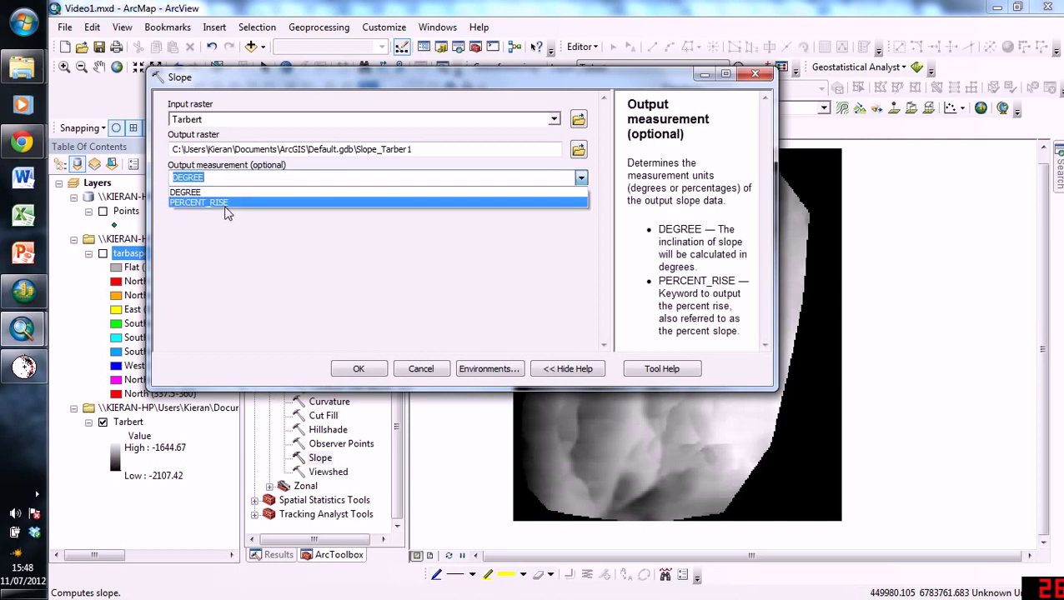
{"action": "left_click", "coordinate": [224, 188]}
{"action": "left_click", "coordinate": [577, 150]}
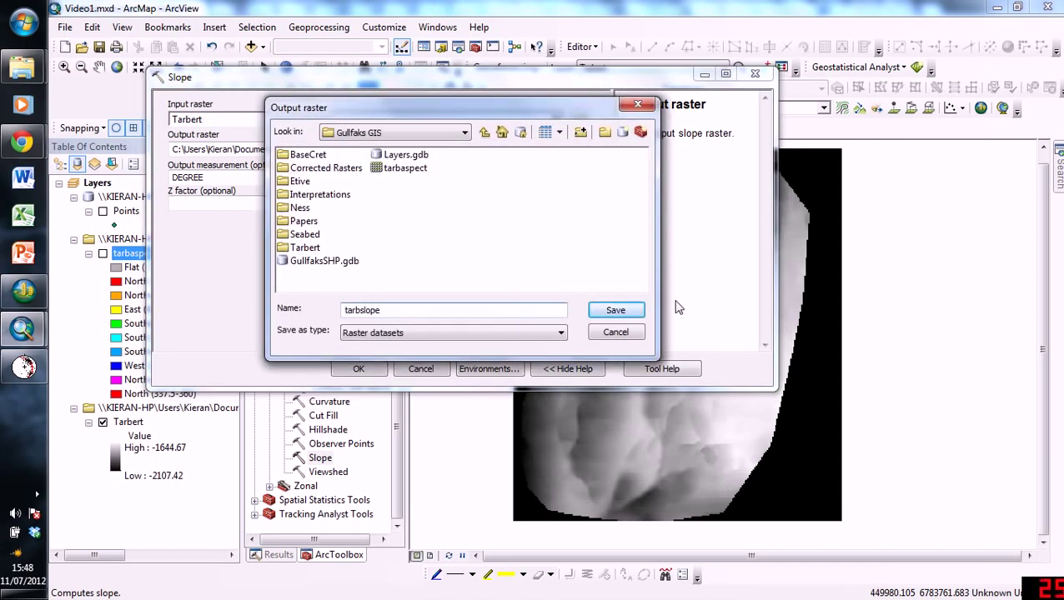
{"action": "left_click", "coordinate": [615, 310]}
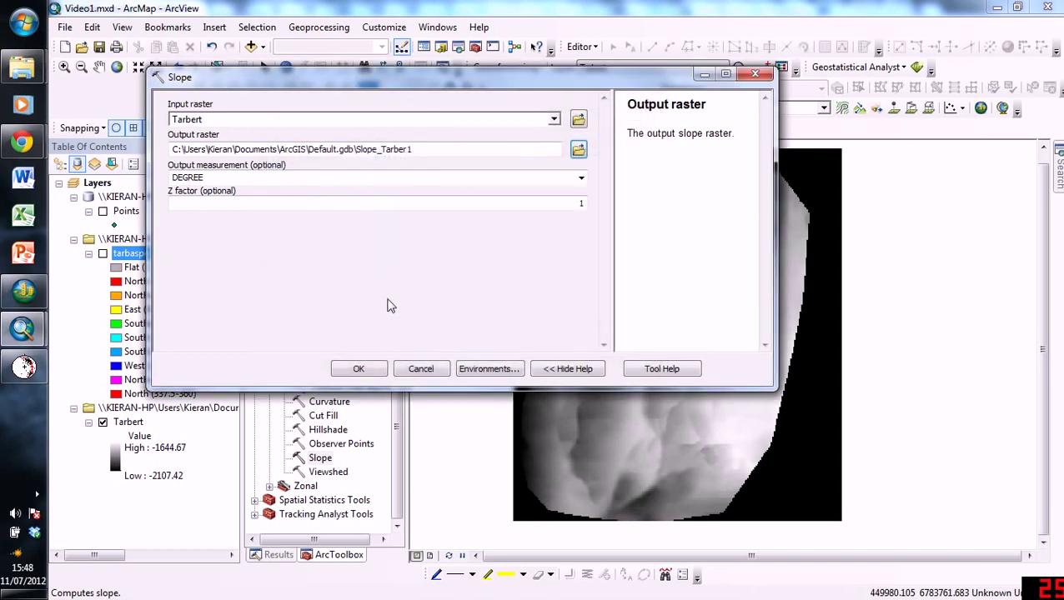
{"action": "left_click", "coordinate": [356, 371]}
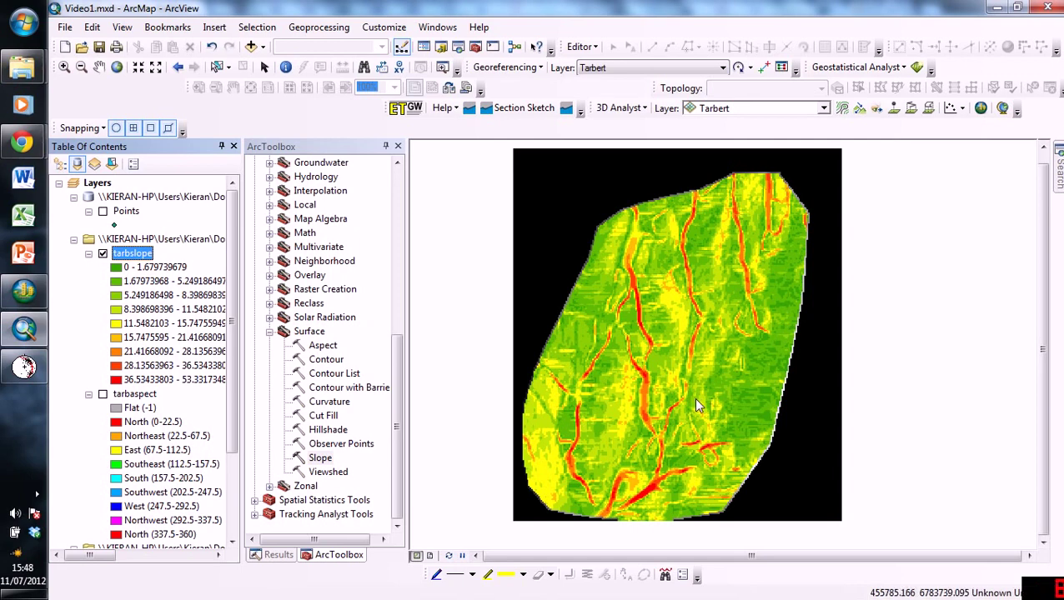
{"action": "left_click", "coordinate": [103, 254]}
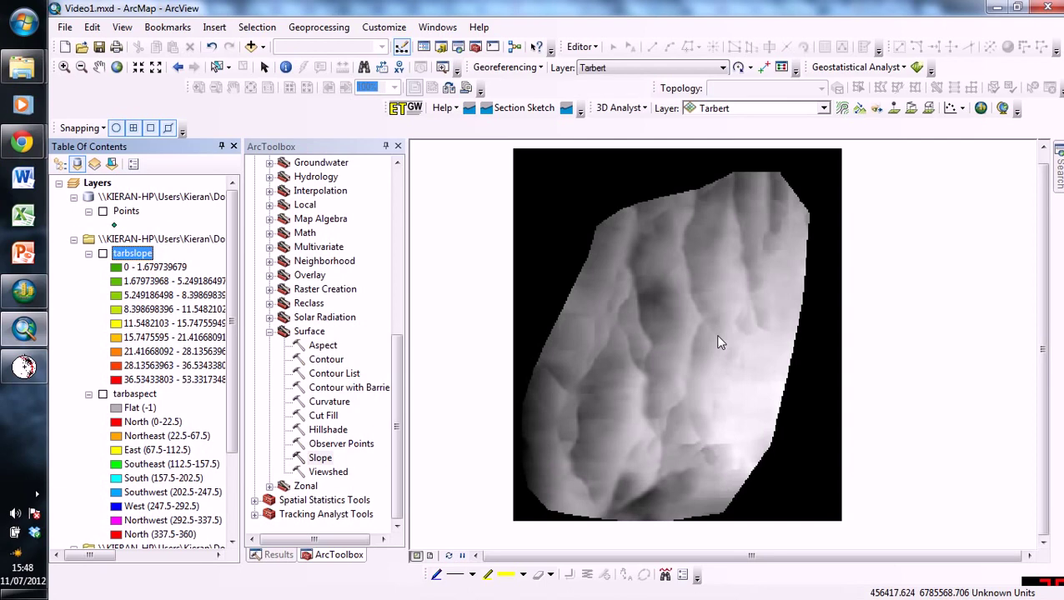
Step: Show the Points layer and expand the Extraction toolset in ArcToolbox
{"action": "left_click", "coordinate": [103, 212]}
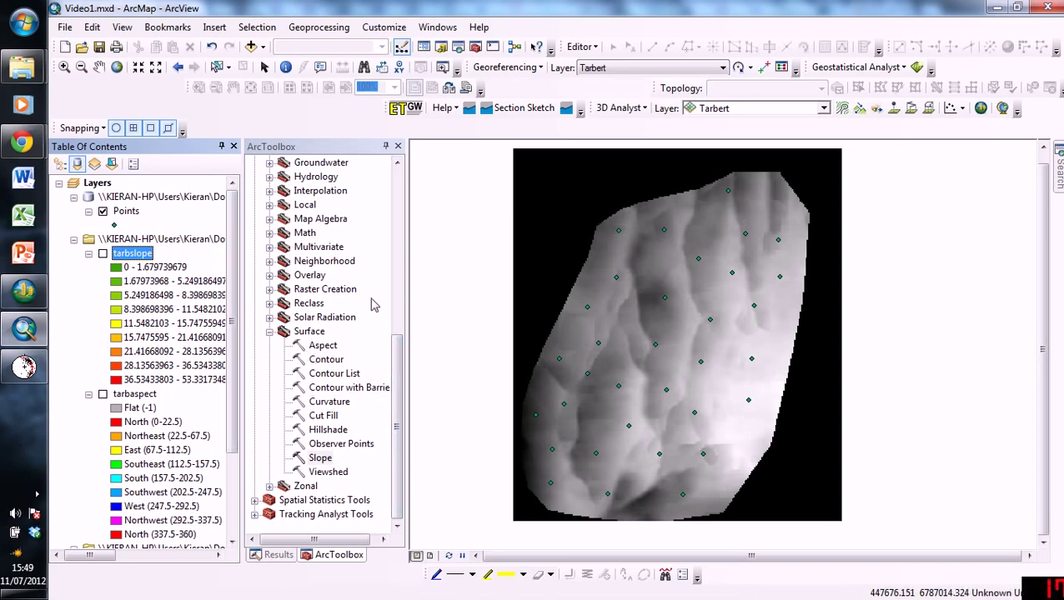
{"action": "left_click", "coordinate": [269, 332]}
{"action": "scroll", "coordinate": [282, 388], "scroll_direction": "up", "scroll_amount": 3}
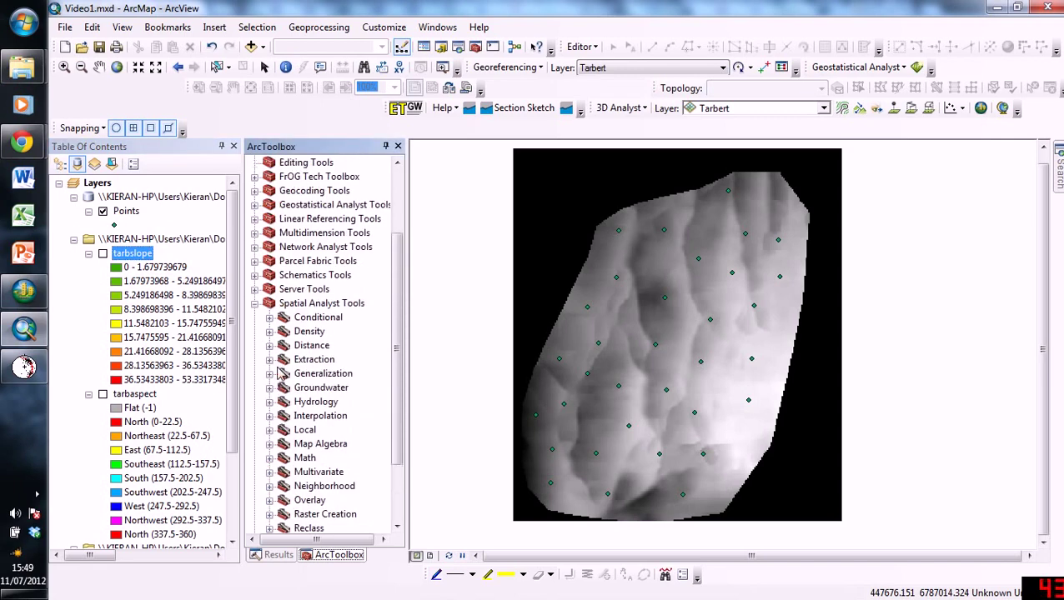
{"action": "scroll", "coordinate": [278, 369], "scroll_direction": "down", "scroll_amount": 1}
{"action": "left_click", "coordinate": [269, 319]}
{"action": "scroll", "coordinate": [309, 341], "scroll_direction": "down", "scroll_amount": 1}
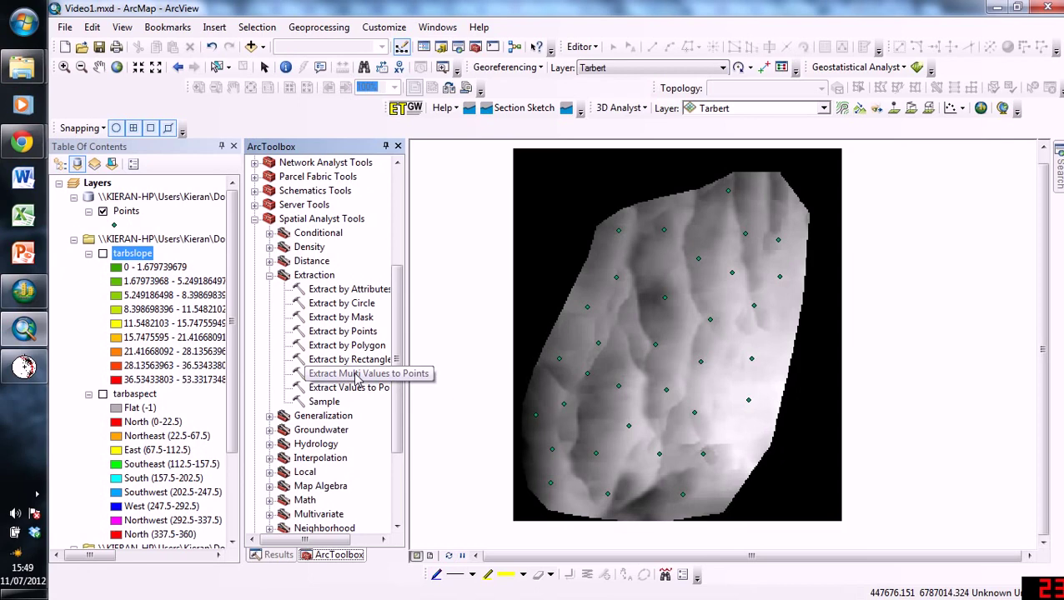
Step: Run Extract Multi Values to Points on Points with the tarbaspect and tarbslope rasters
{"action": "double_click", "coordinate": [356, 374]}
{"action": "left_click", "coordinate": [505, 120]}
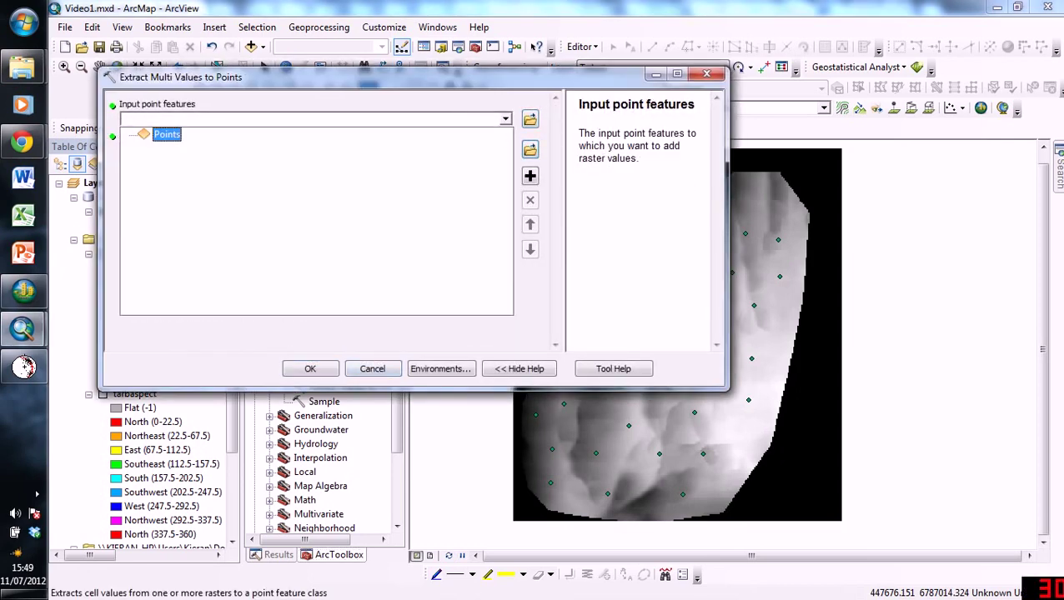
{"action": "left_click", "coordinate": [167, 136]}
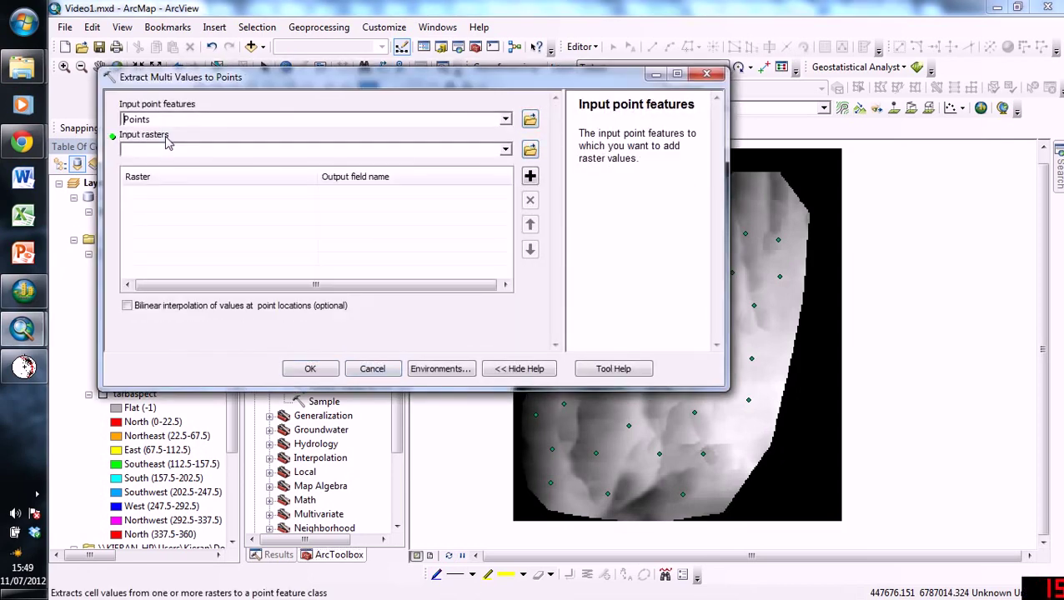
{"action": "left_click", "coordinate": [505, 150]}
{"action": "left_click", "coordinate": [166, 180]}
{"action": "left_click", "coordinate": [505, 150]}
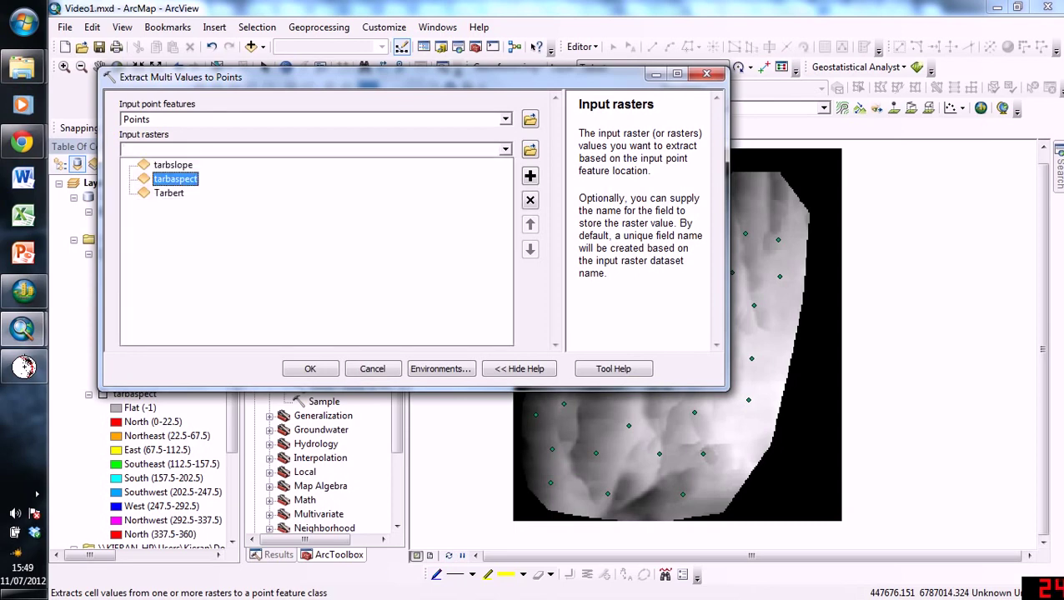
{"action": "left_click", "coordinate": [173, 165]}
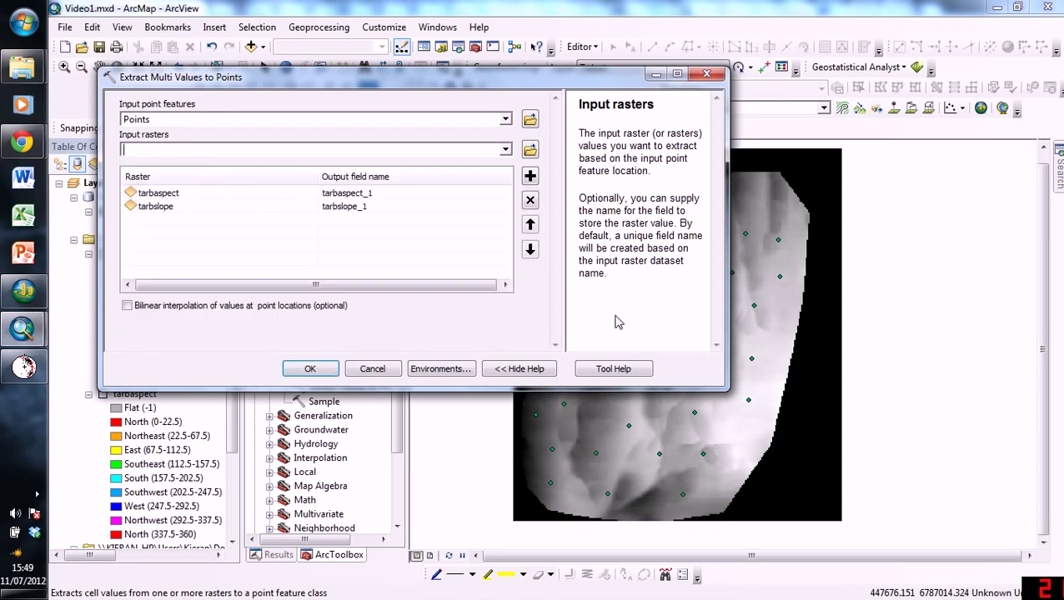
{"action": "left_click", "coordinate": [311, 370]}
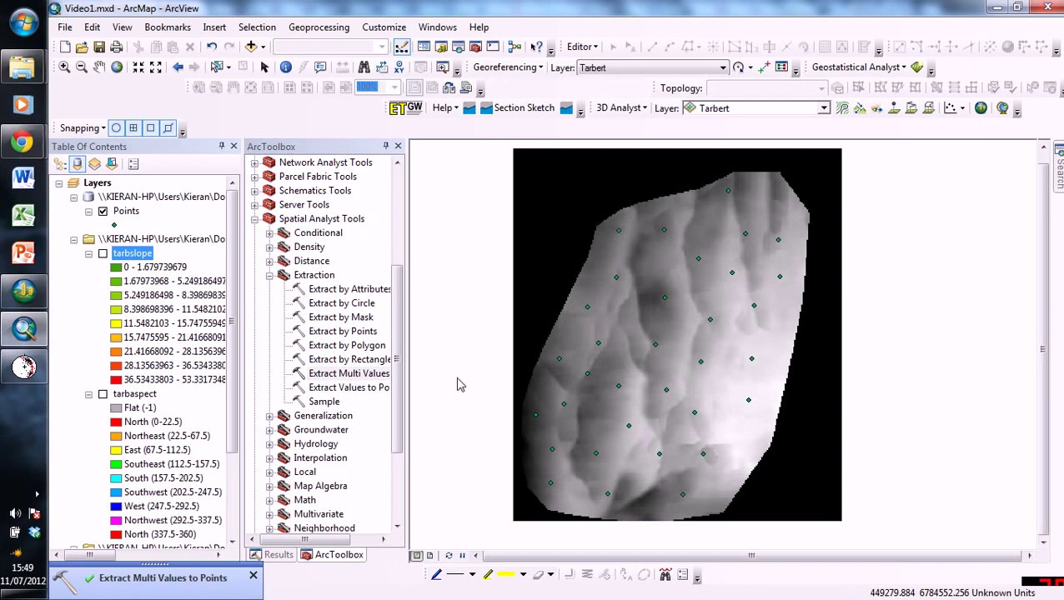
Step: Open the Points attribute table and delete the tarbaspect_1 field
{"action": "right_click", "coordinate": [128, 215]}
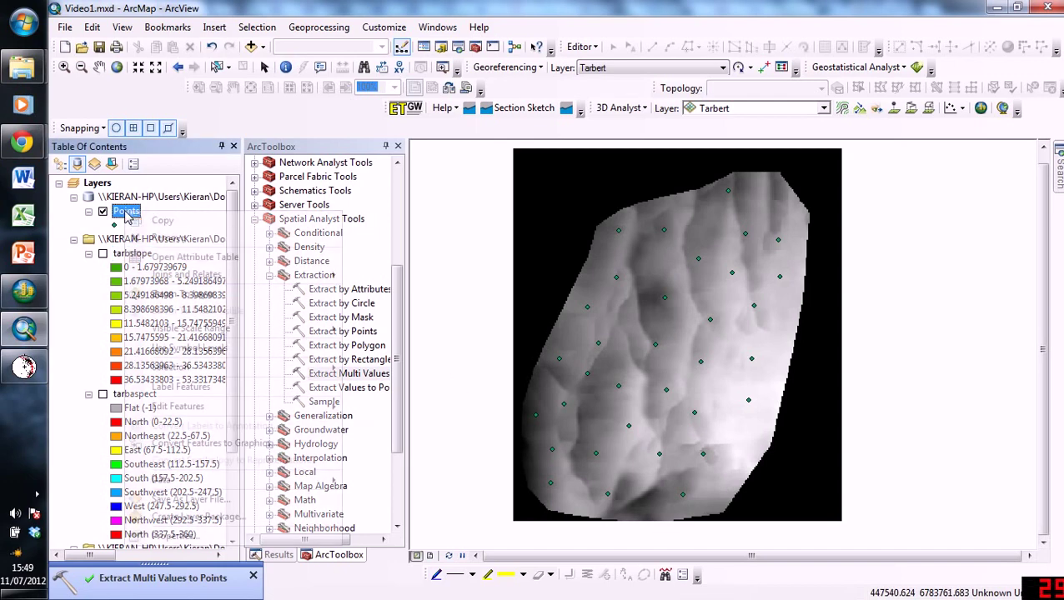
{"action": "left_click", "coordinate": [205, 259]}
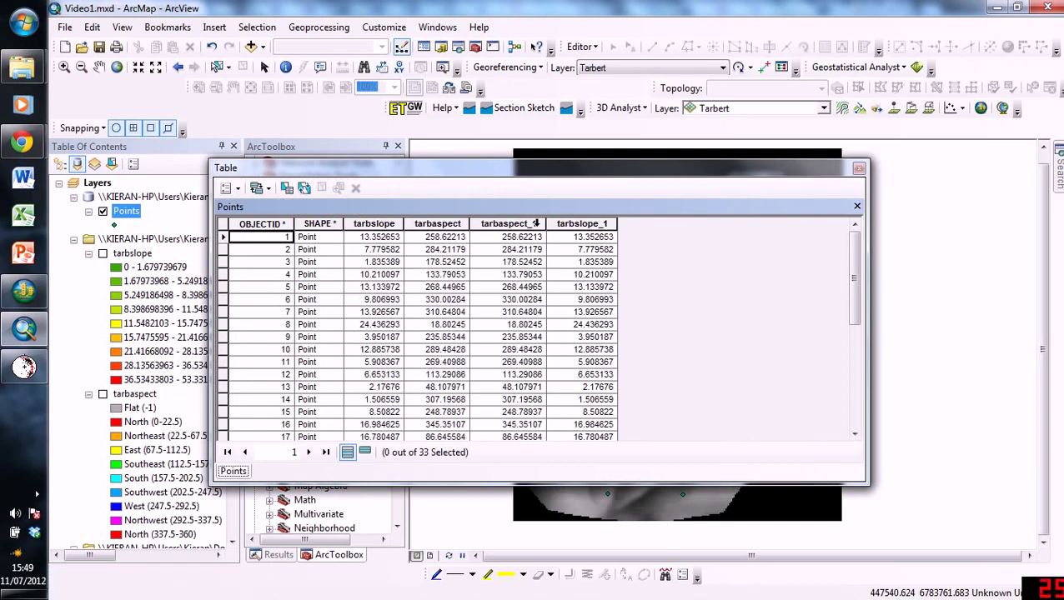
{"action": "left_click", "coordinate": [505, 224]}
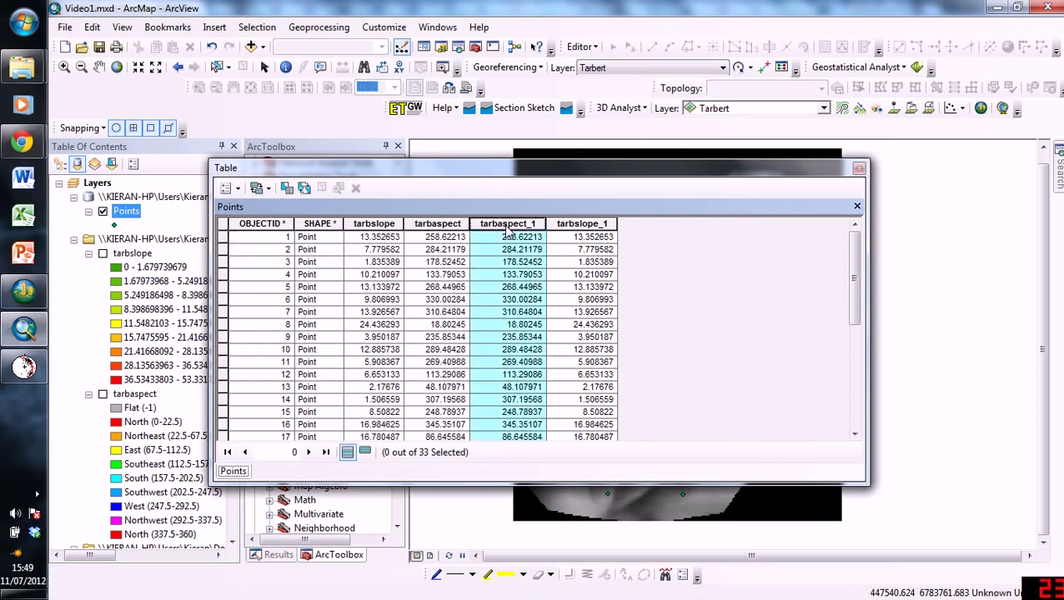
{"action": "right_click", "coordinate": [504, 223]}
{"action": "left_click", "coordinate": [556, 400]}
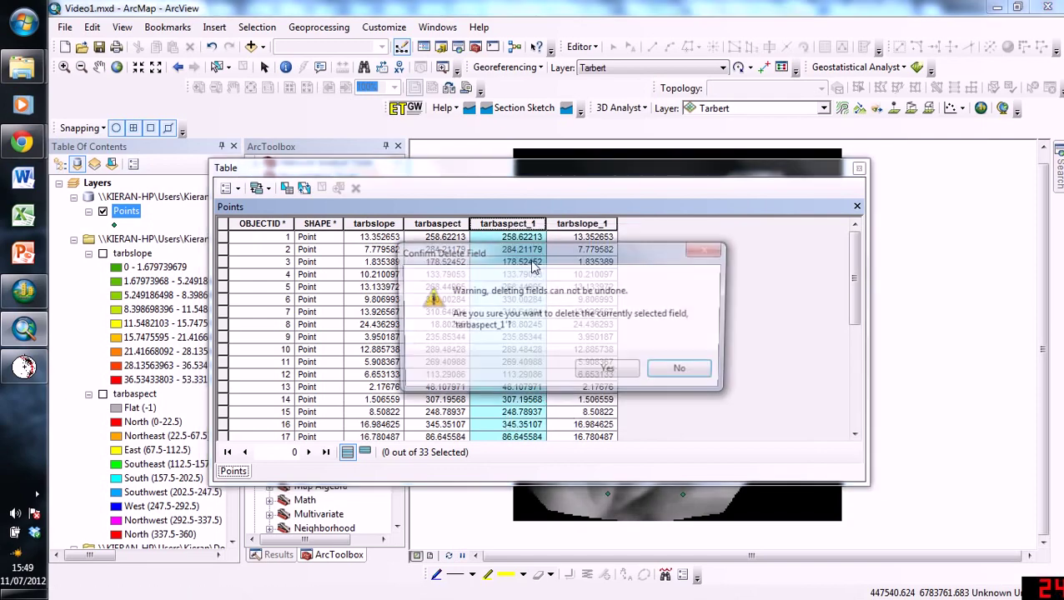
{"action": "left_click", "coordinate": [609, 373]}
Step: Delete the duplicate tarbslope_1 field from the Points table
{"action": "left_click", "coordinate": [509, 224]}
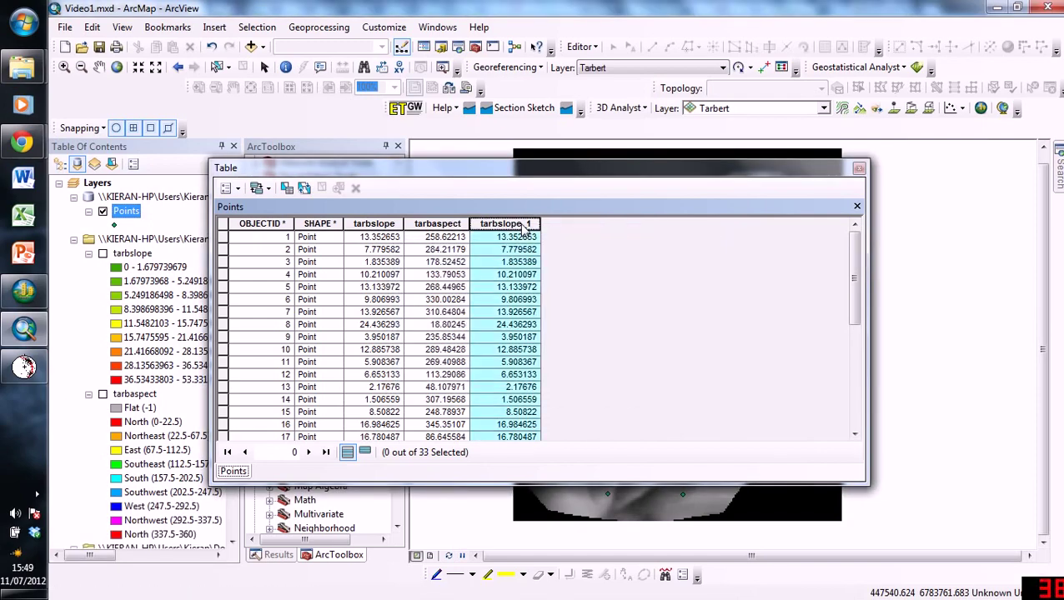
{"action": "right_click", "coordinate": [522, 224]}
{"action": "left_click", "coordinate": [582, 400]}
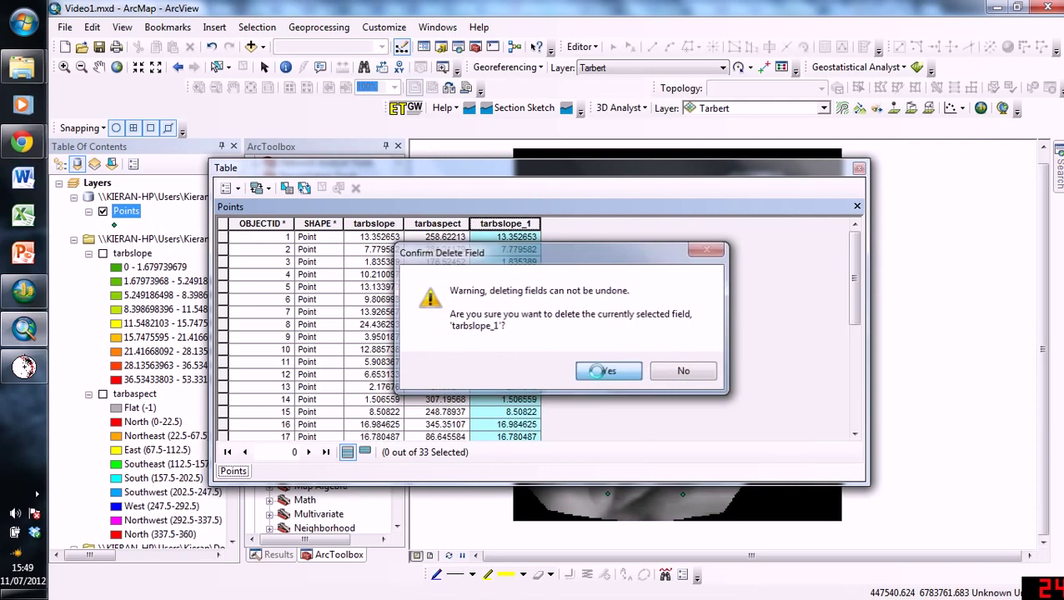
{"action": "left_click", "coordinate": [610, 371]}
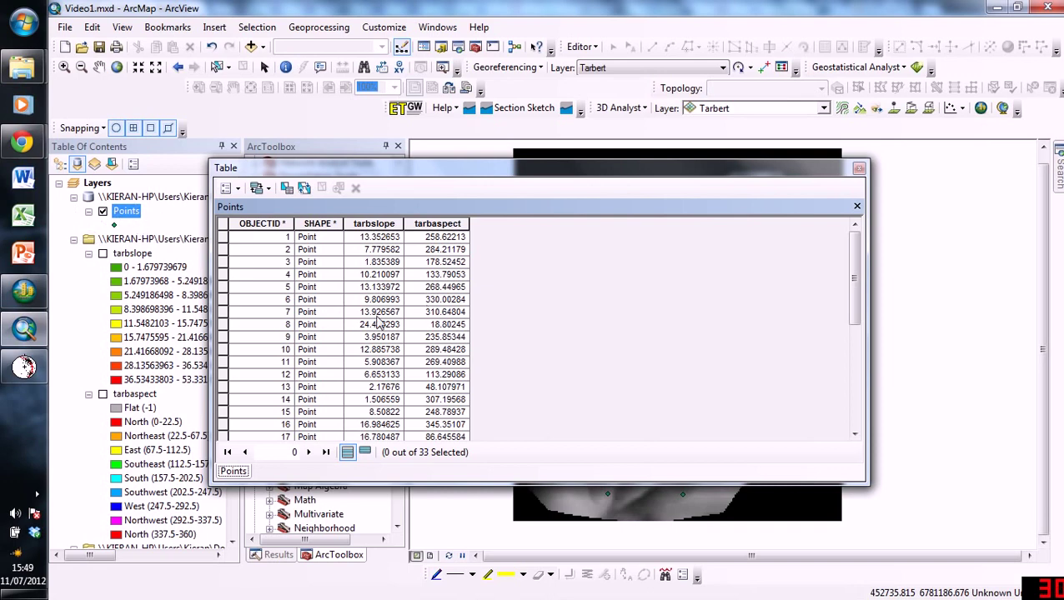
Step: Export the Points table as text file tarbdat on the Desktop without adding it to the map
{"action": "left_click", "coordinate": [237, 189]}
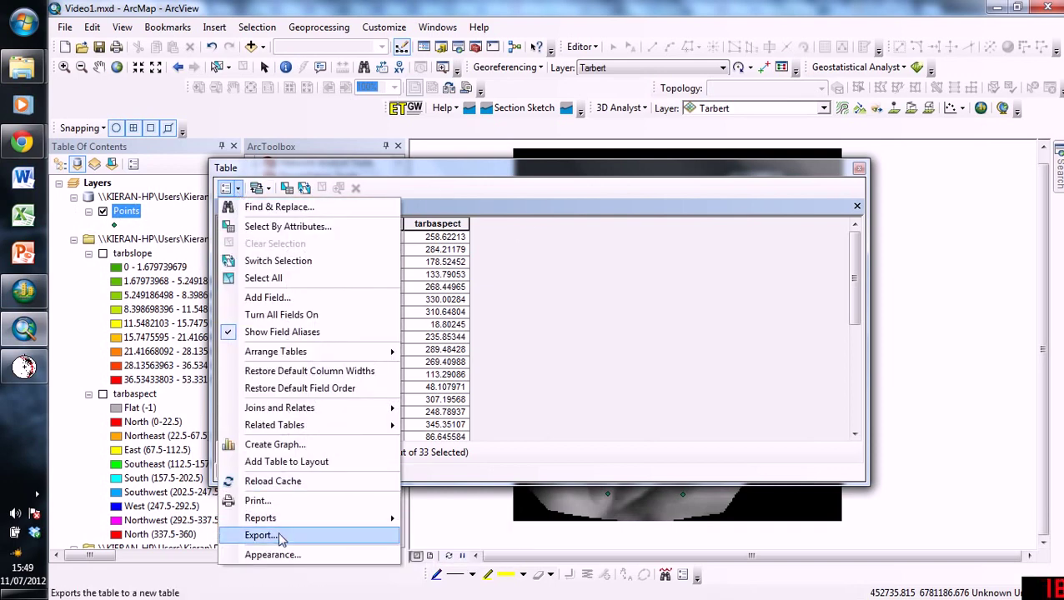
{"action": "left_click", "coordinate": [266, 535]}
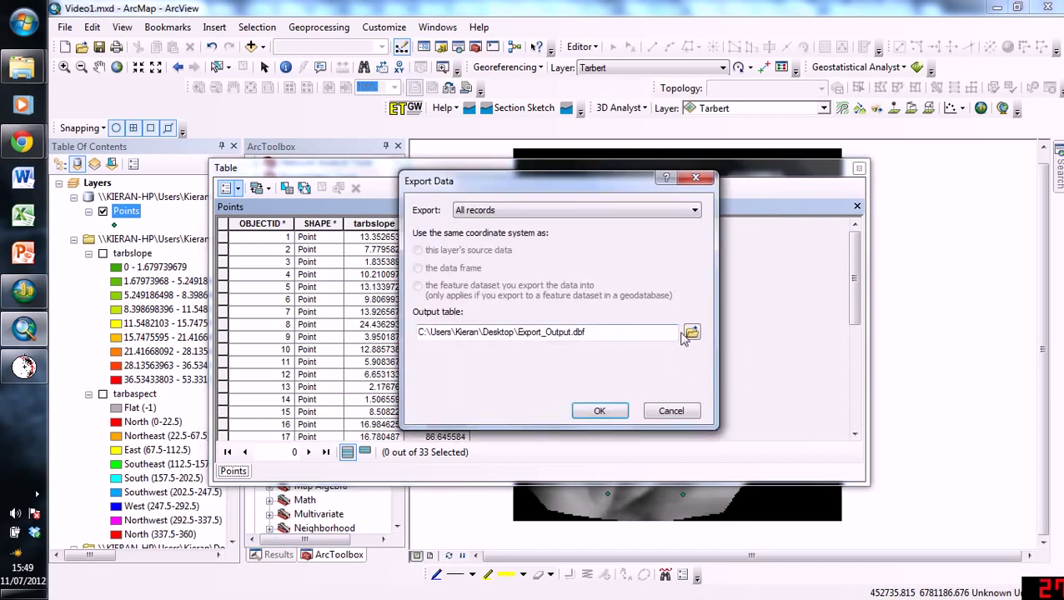
{"action": "left_click", "coordinate": [692, 334]}
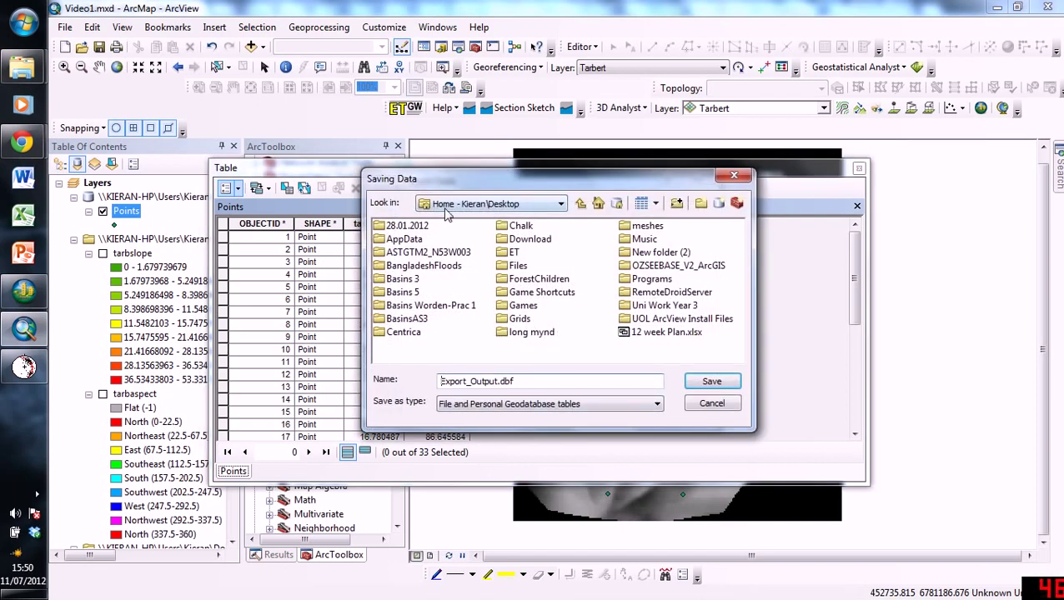
{"action": "left_click", "coordinate": [527, 404]}
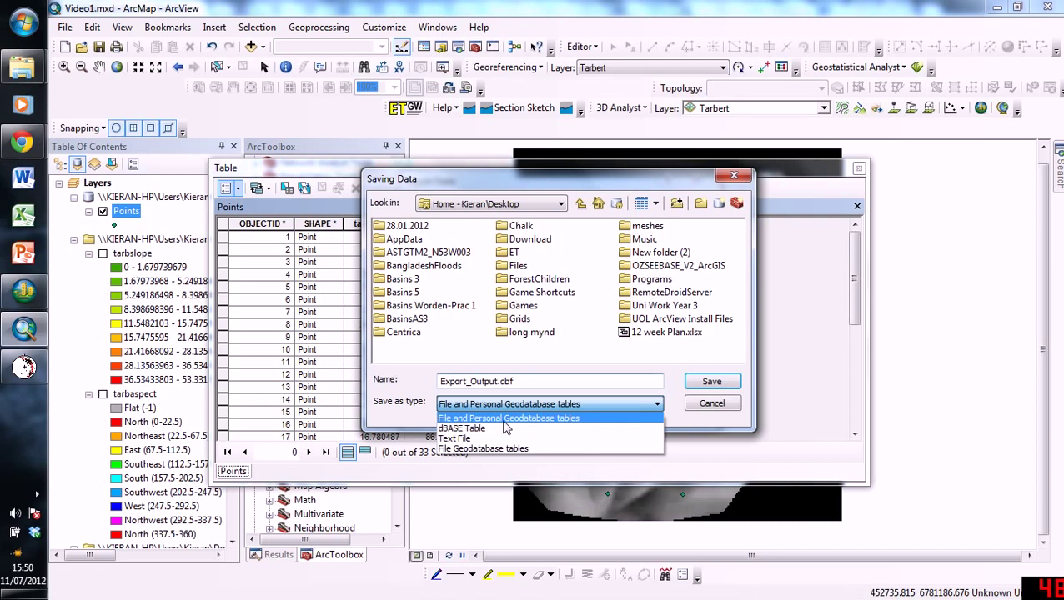
{"action": "left_click", "coordinate": [475, 439]}
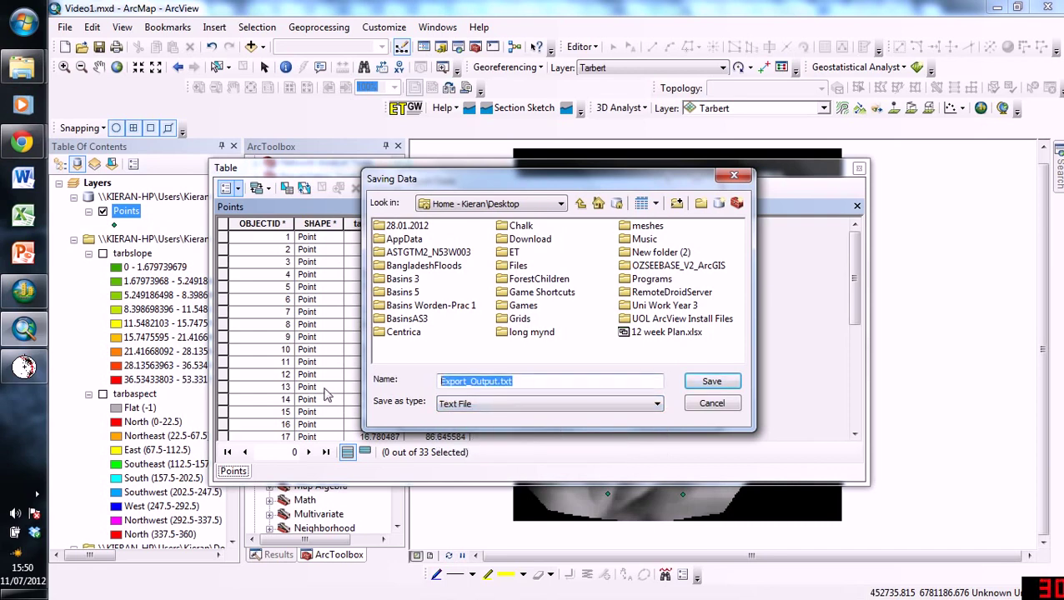
{"action": "type", "text": "tarbdat"}
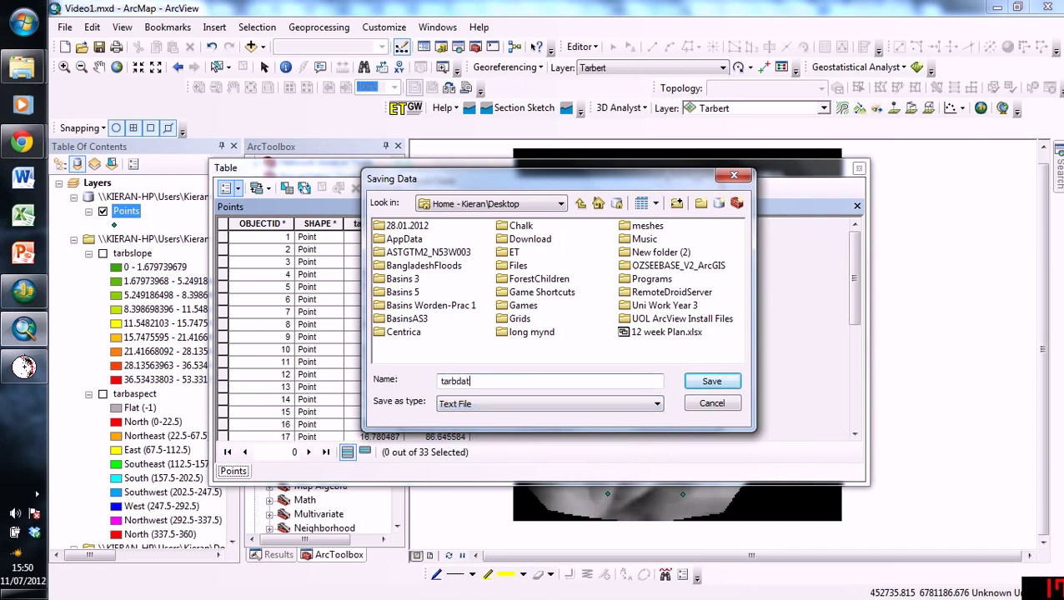
{"action": "left_click", "coordinate": [712, 381]}
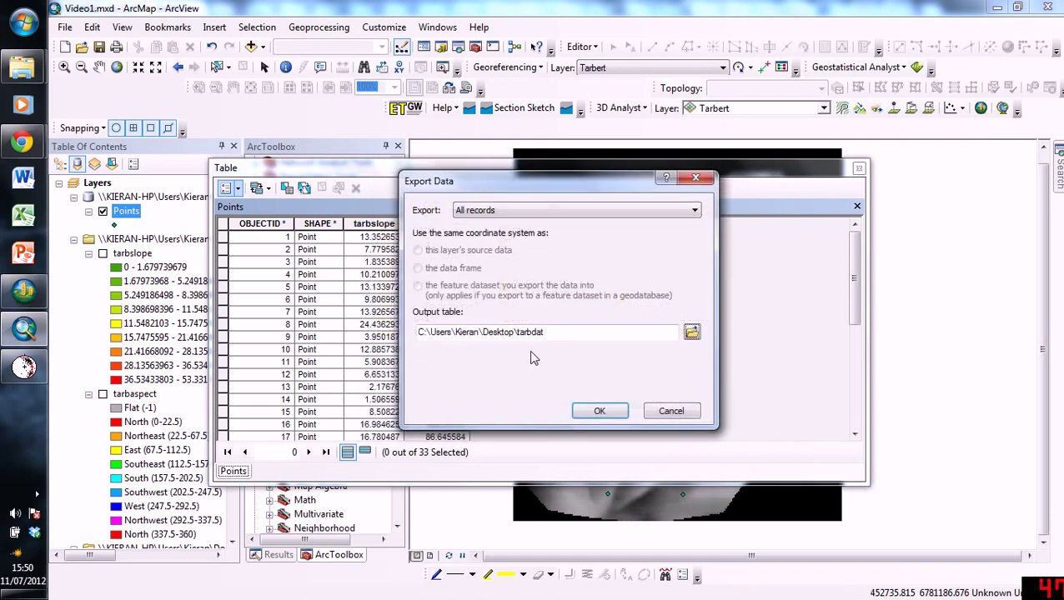
{"action": "left_click", "coordinate": [598, 412]}
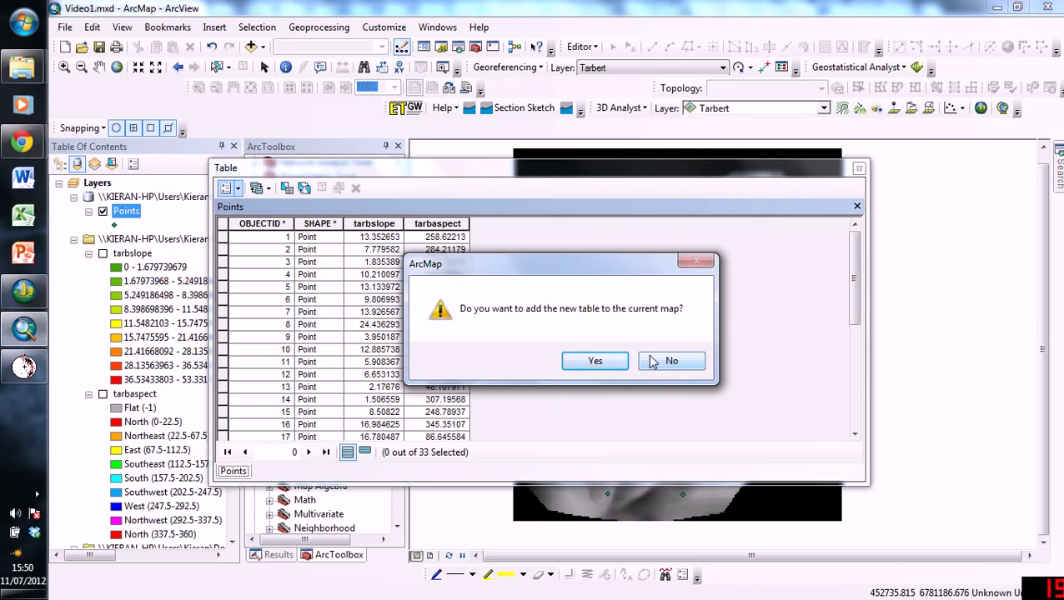
{"action": "left_click", "coordinate": [663, 368]}
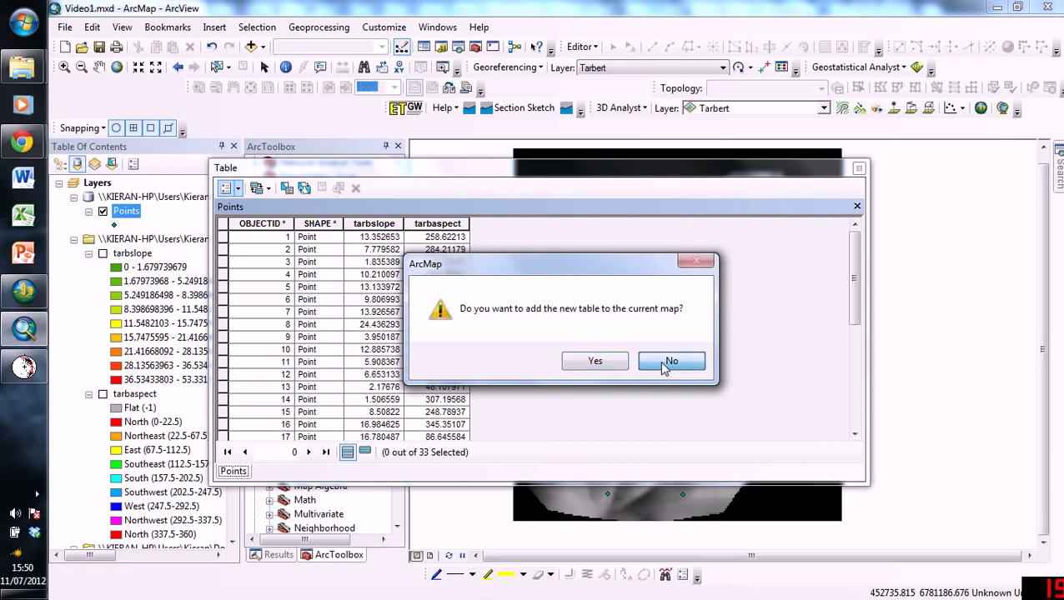
{"action": "left_click", "coordinate": [859, 168]}
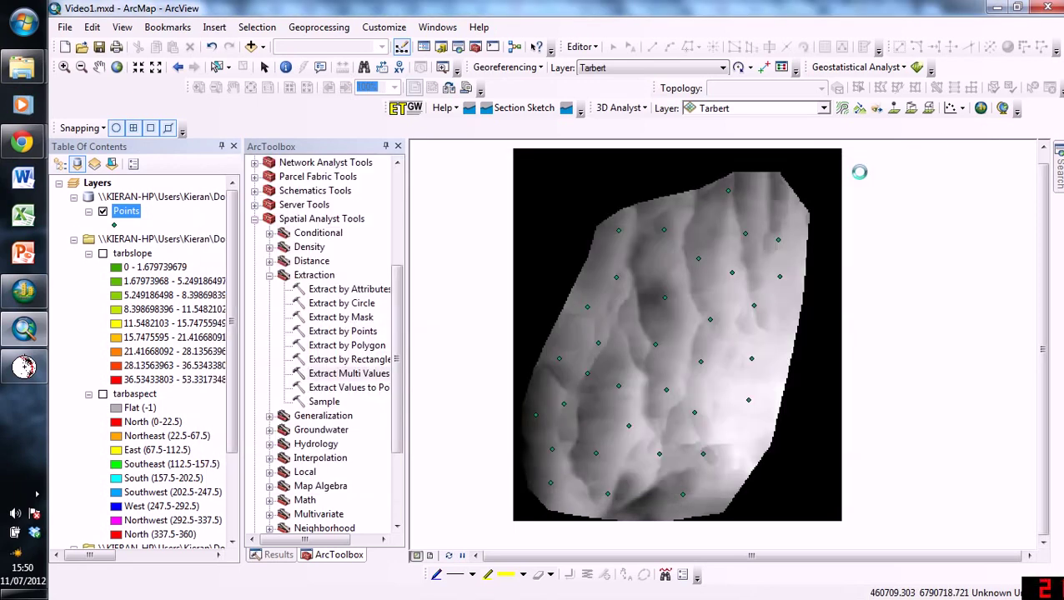
Step: Open tarbdat.csv from the desktop in Excel
{"action": "key", "text": "super+d"}
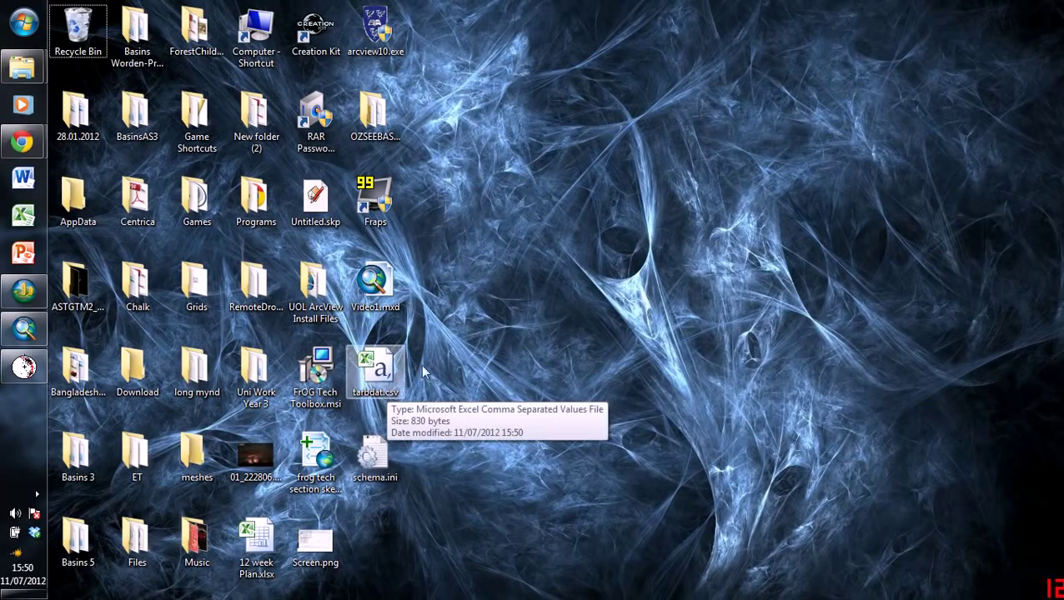
{"action": "double_click", "coordinate": [377, 372]}
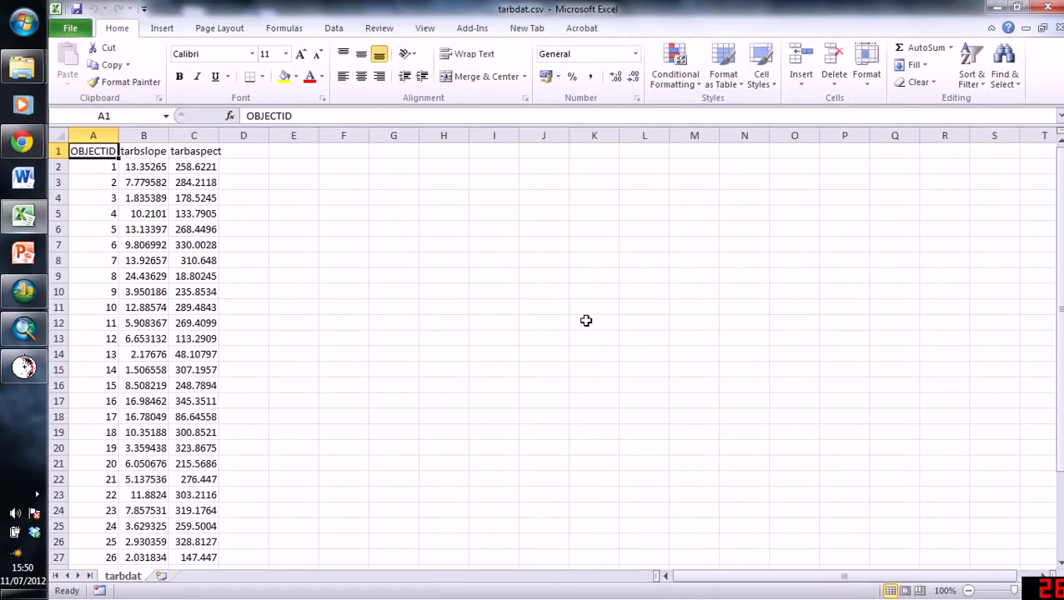
{"action": "scroll", "coordinate": [143, 237], "scroll_direction": "down", "scroll_amount": 6}
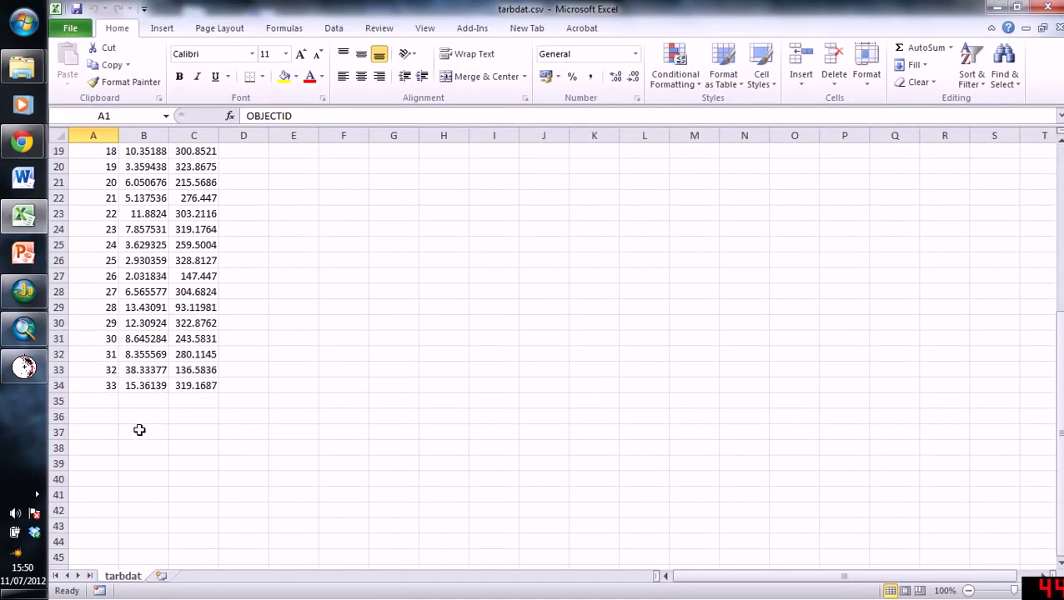
{"action": "scroll", "coordinate": [142, 367], "scroll_direction": "up", "scroll_amount": 4}
{"action": "scroll", "coordinate": [146, 290], "scroll_direction": "up", "scroll_amount": 2}
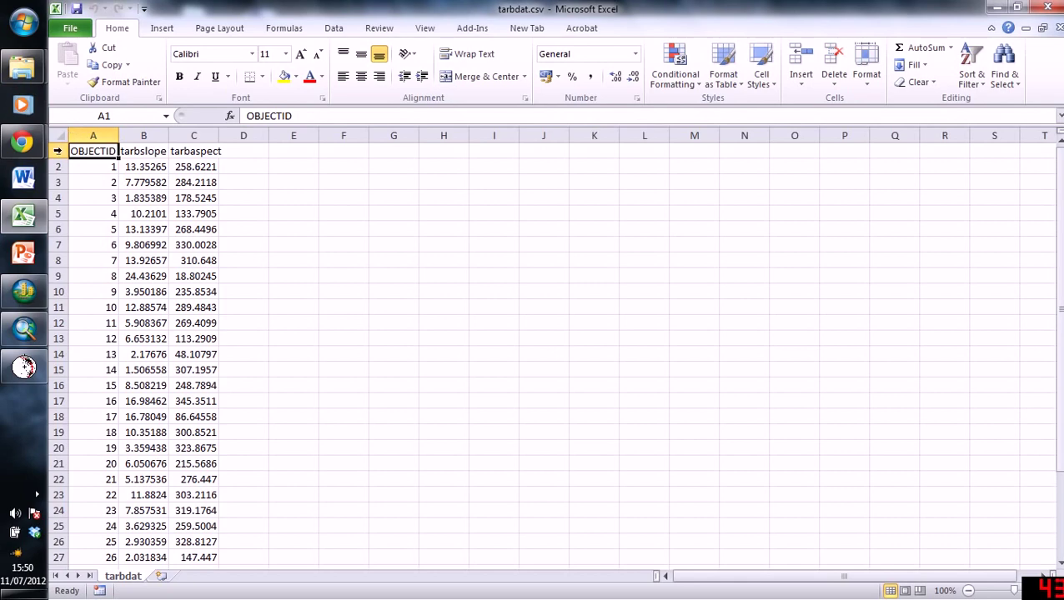
Step: Delete the header row and the OBJECTID column
{"action": "left_click", "coordinate": [57, 151]}
{"action": "right_click", "coordinate": [58, 151]}
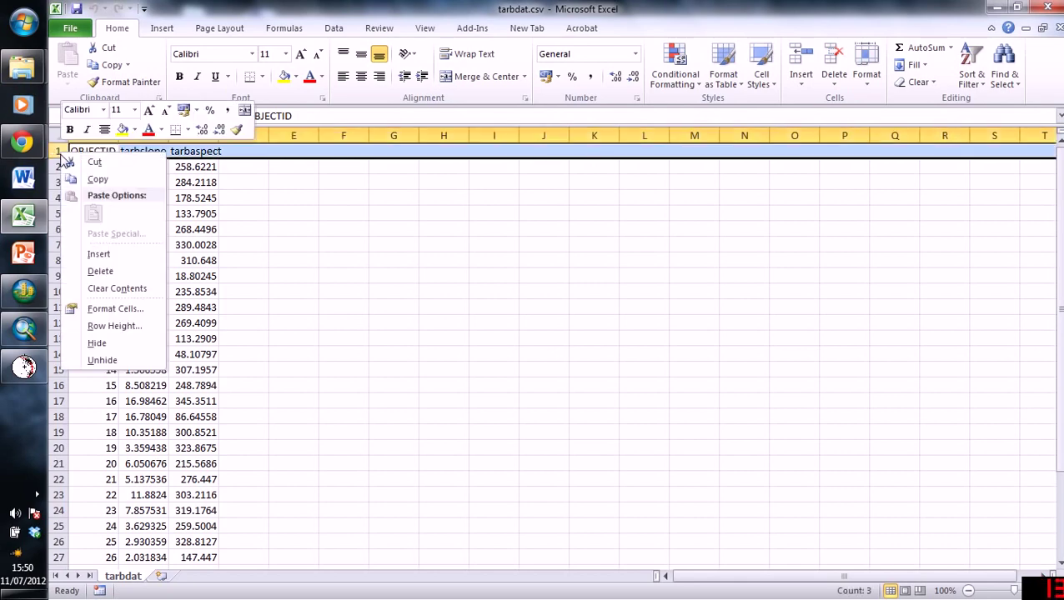
{"action": "left_click", "coordinate": [101, 271]}
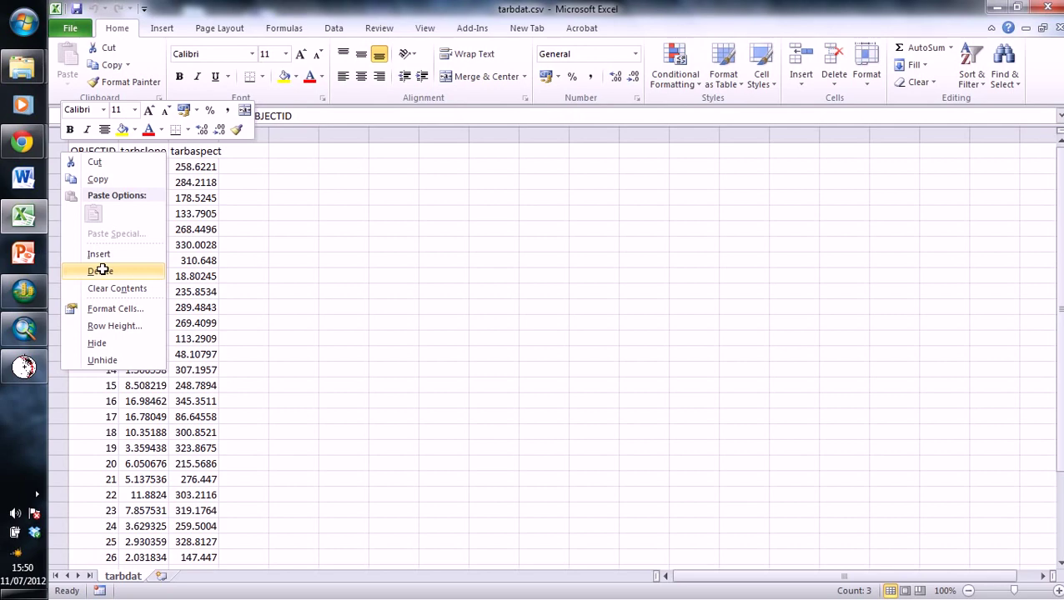
{"action": "left_click", "coordinate": [92, 135]}
{"action": "right_click", "coordinate": [97, 137]}
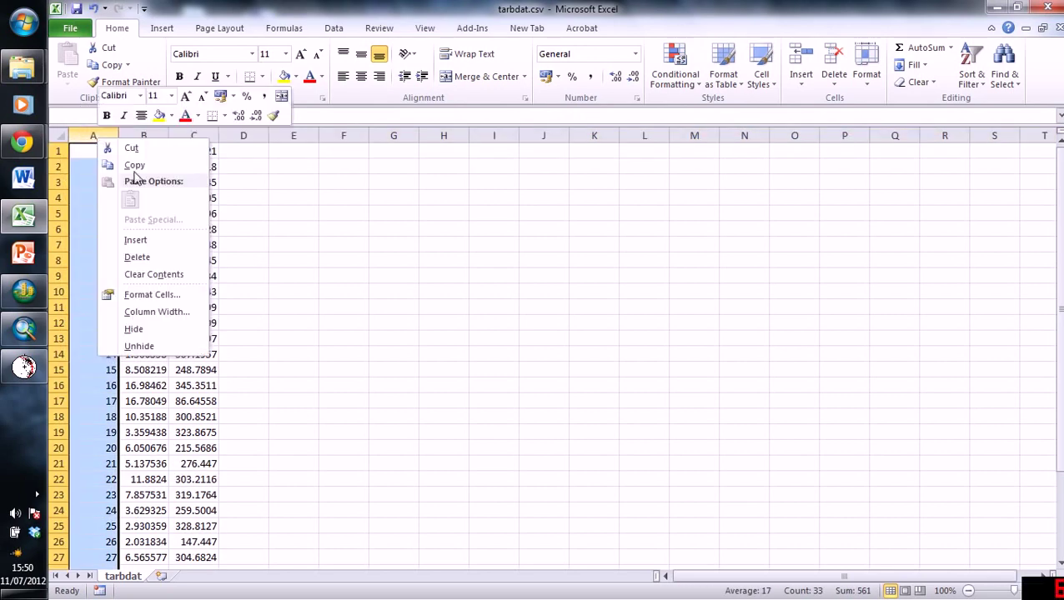
{"action": "left_click", "coordinate": [93, 136]}
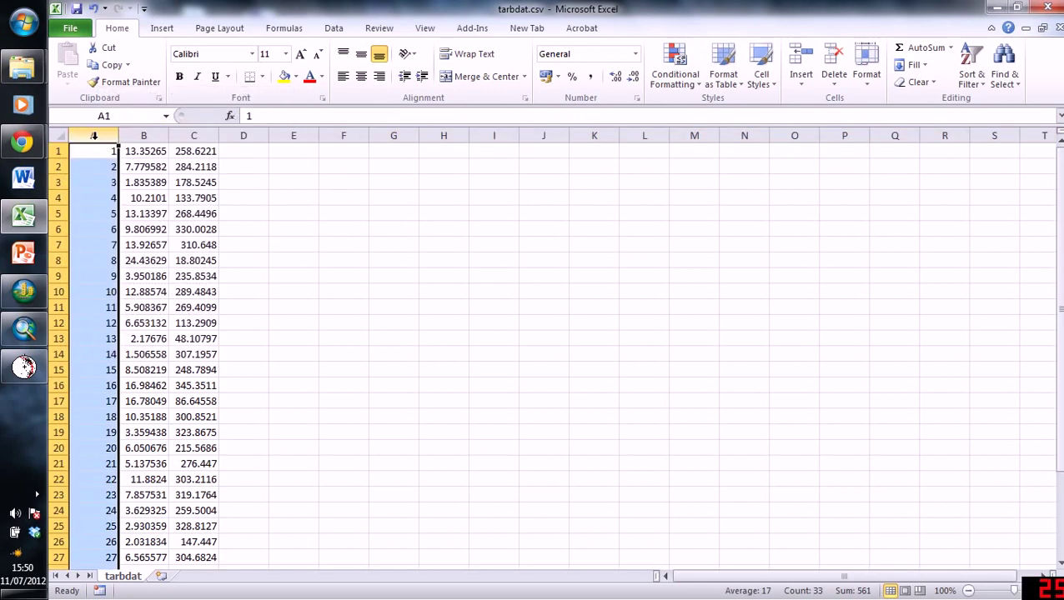
{"action": "right_click", "coordinate": [93, 136]}
{"action": "left_click", "coordinate": [138, 259]}
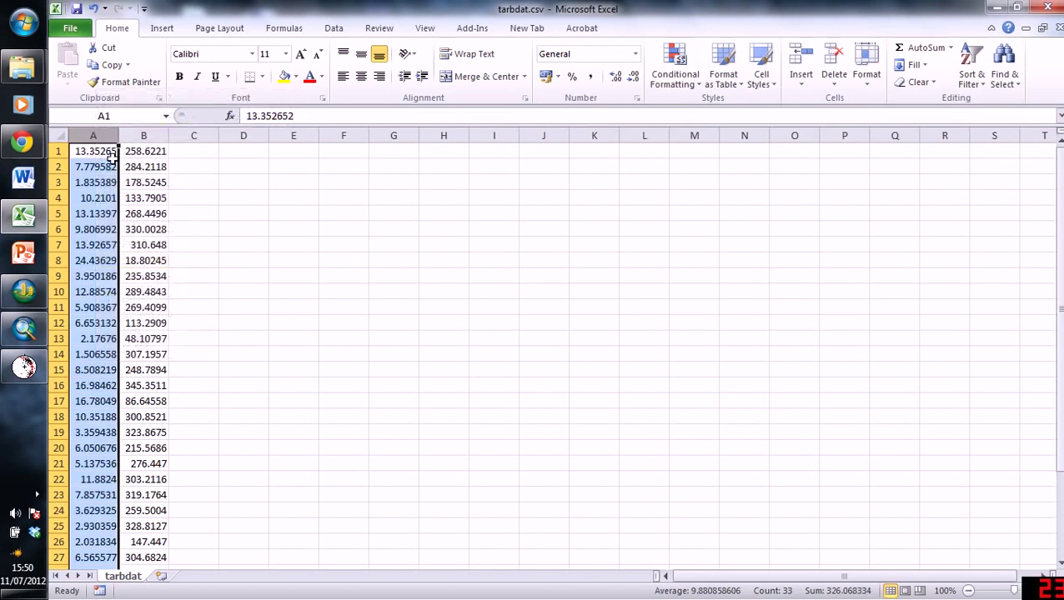
Step: Format the slope and aspect columns A:B as Number with 0 decimal places
{"action": "left_click_drag", "start_coordinate": [93, 136], "coordinate": [140, 135]}
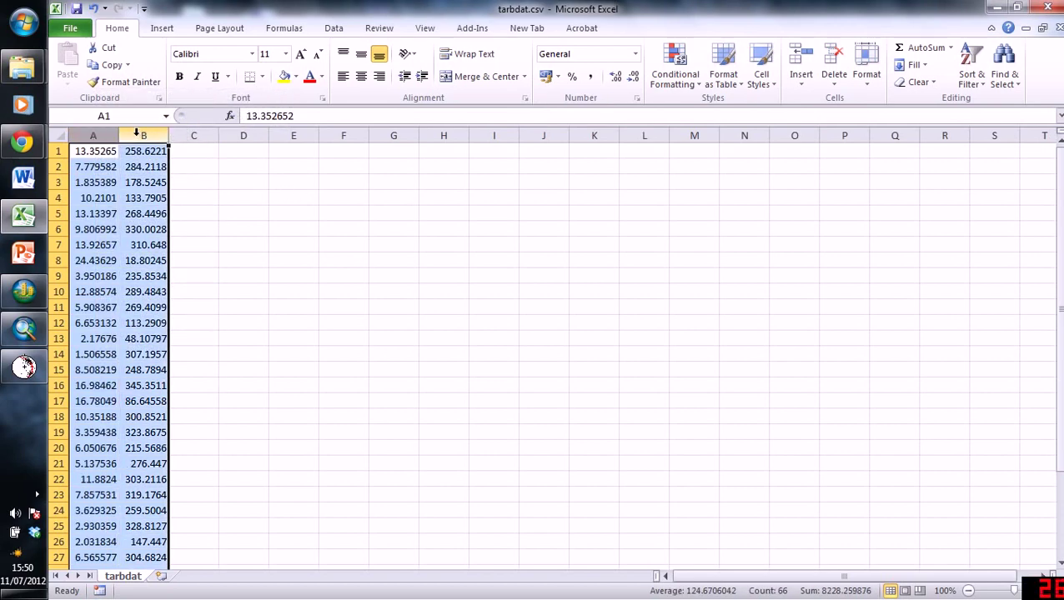
{"action": "right_click", "coordinate": [136, 134]}
{"action": "left_click", "coordinate": [208, 290]}
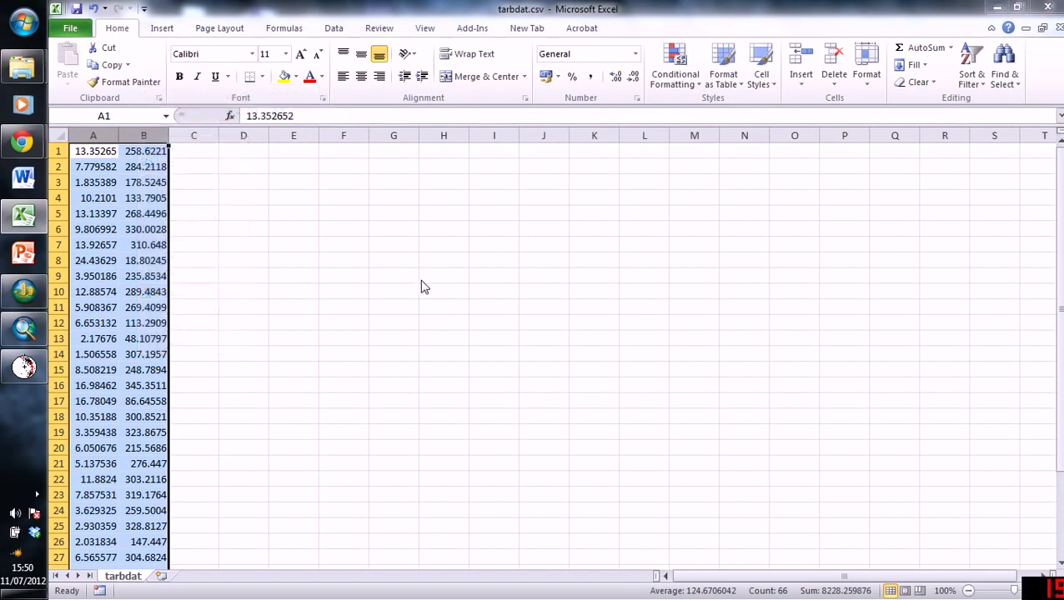
{"action": "left_click", "coordinate": [99, 183]}
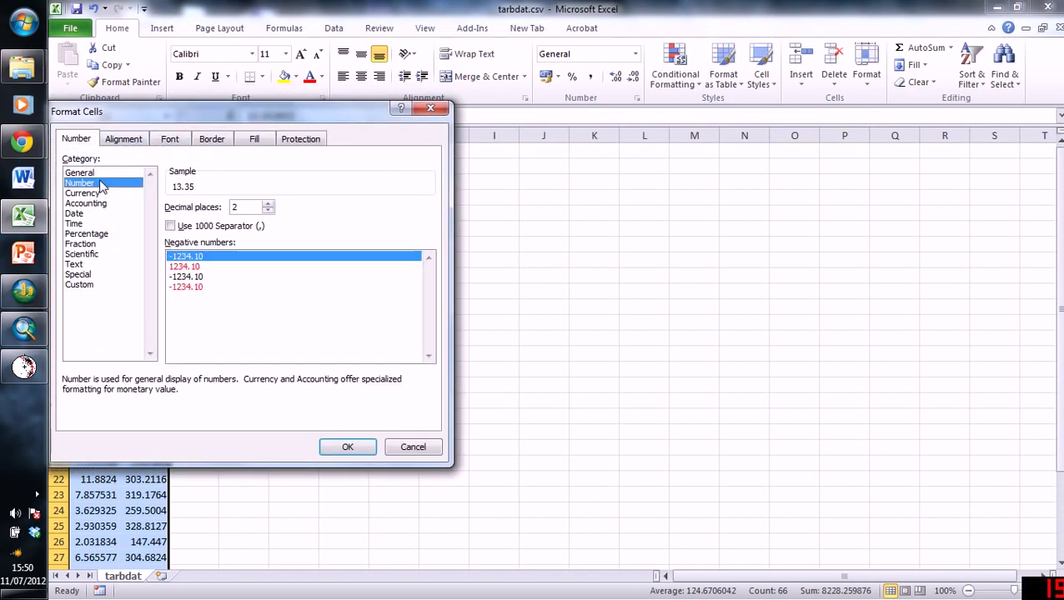
{"action": "left_click", "coordinate": [267, 211]}
{"action": "left_click", "coordinate": [267, 211]}
{"action": "left_click", "coordinate": [354, 448]}
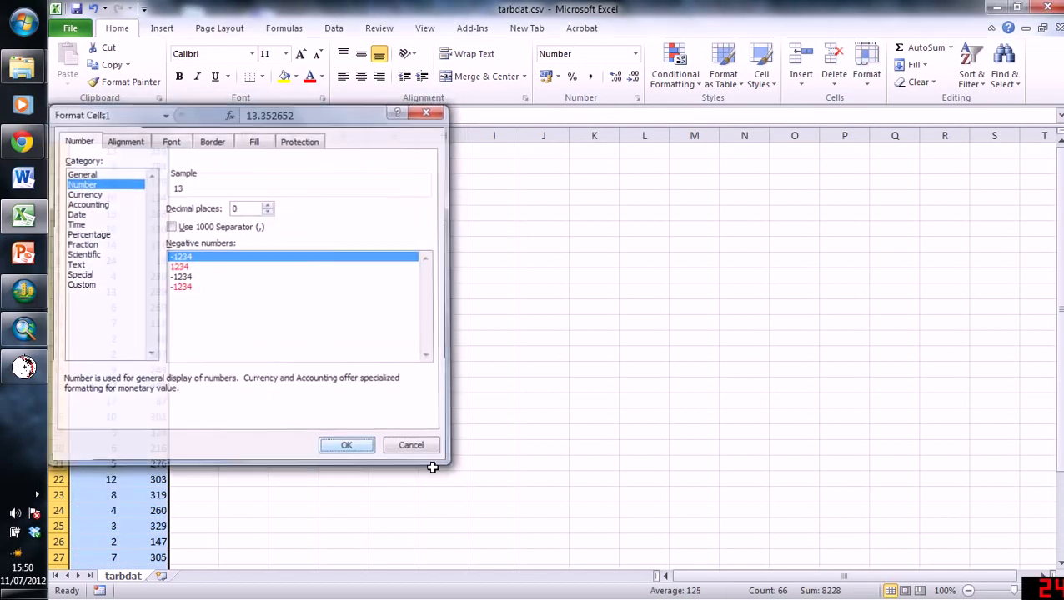
{"action": "left_click", "coordinate": [261, 288]}
Step: Save the sheet to the Desktop as tarbdat.txt in Text (MS-DOS) format, keeping that format
{"action": "left_click", "coordinate": [68, 34]}
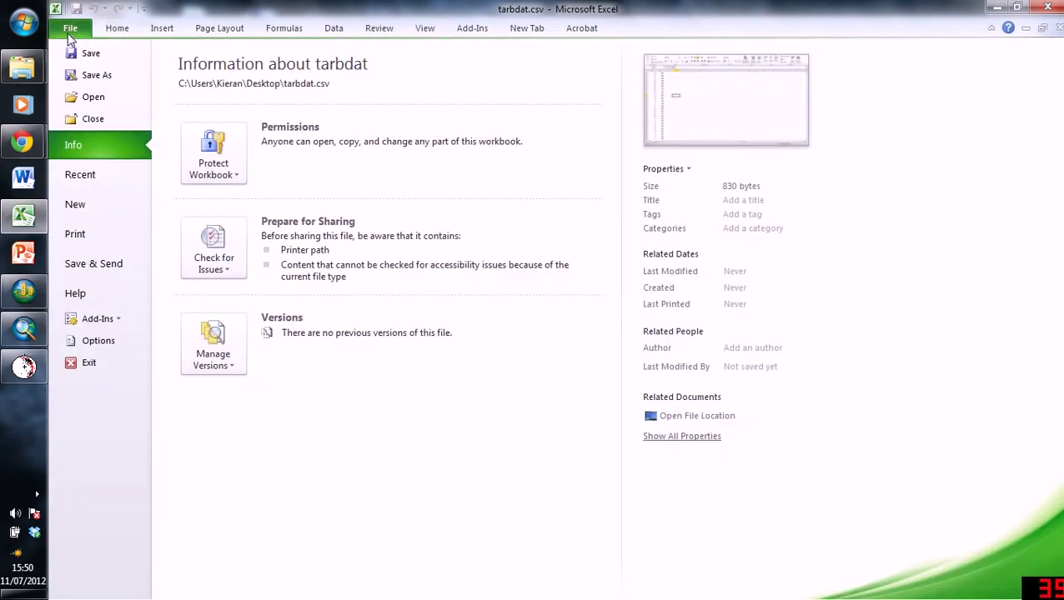
{"action": "left_click", "coordinate": [95, 75]}
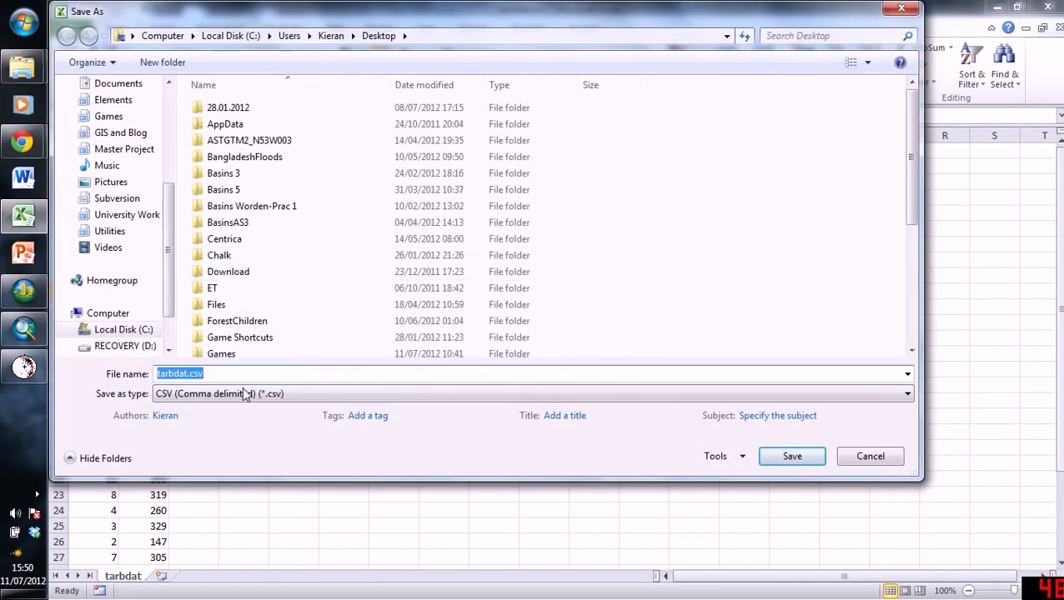
{"action": "left_click", "coordinate": [246, 393]}
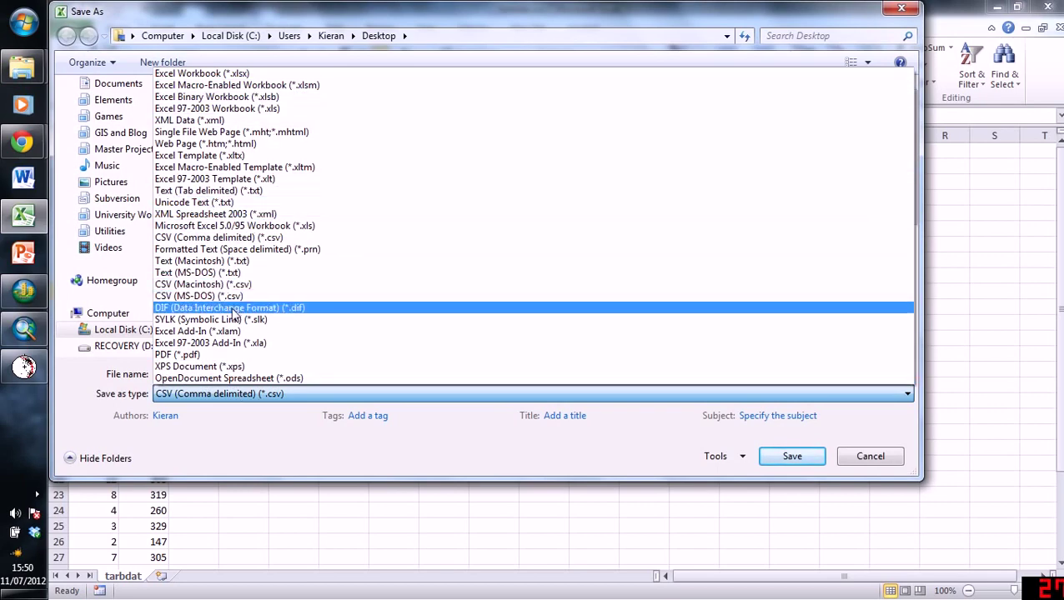
{"action": "left_click", "coordinate": [234, 272]}
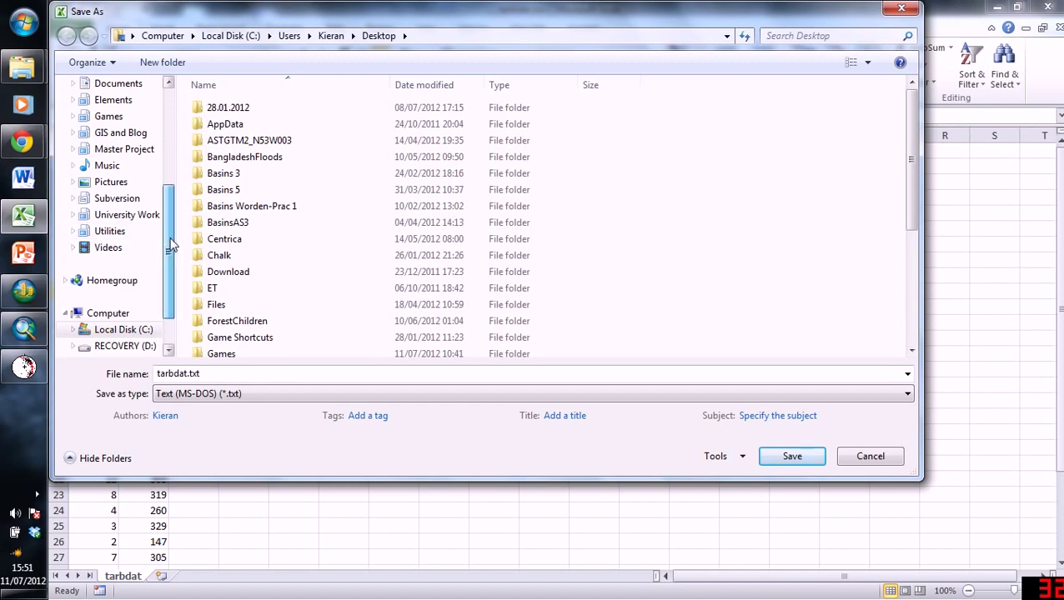
{"action": "scroll", "coordinate": [166, 205], "scroll_direction": "up", "scroll_amount": 5}
{"action": "left_click", "coordinate": [113, 139]}
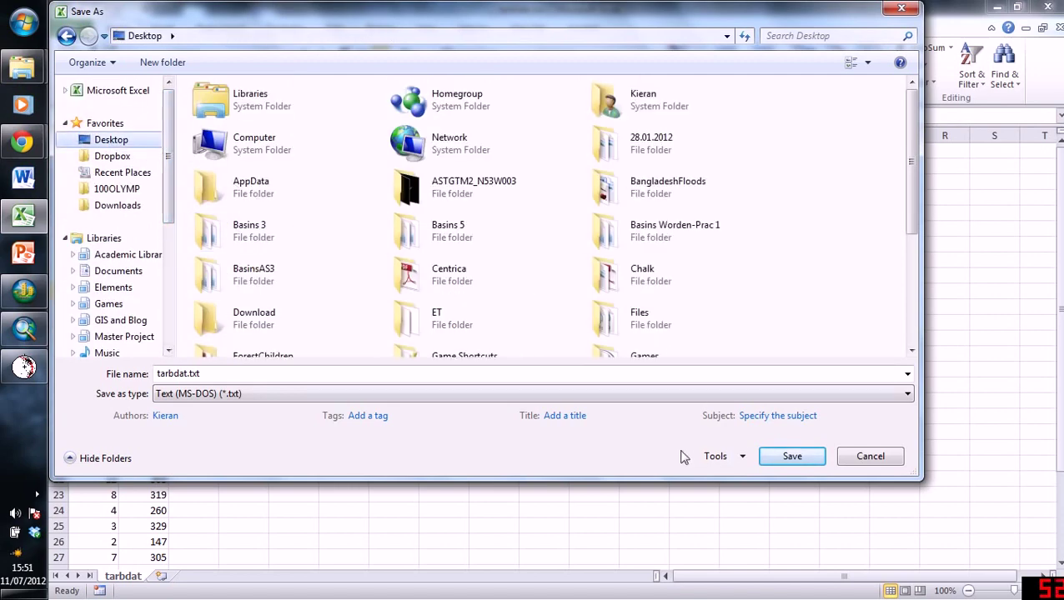
{"action": "left_click", "coordinate": [787, 456]}
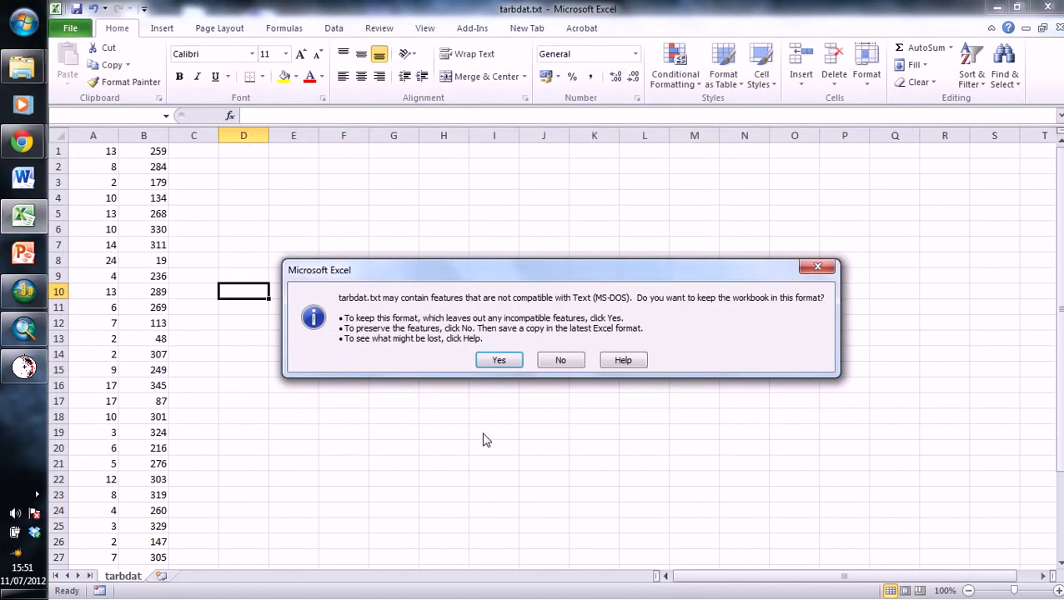
{"action": "left_click", "coordinate": [496, 362]}
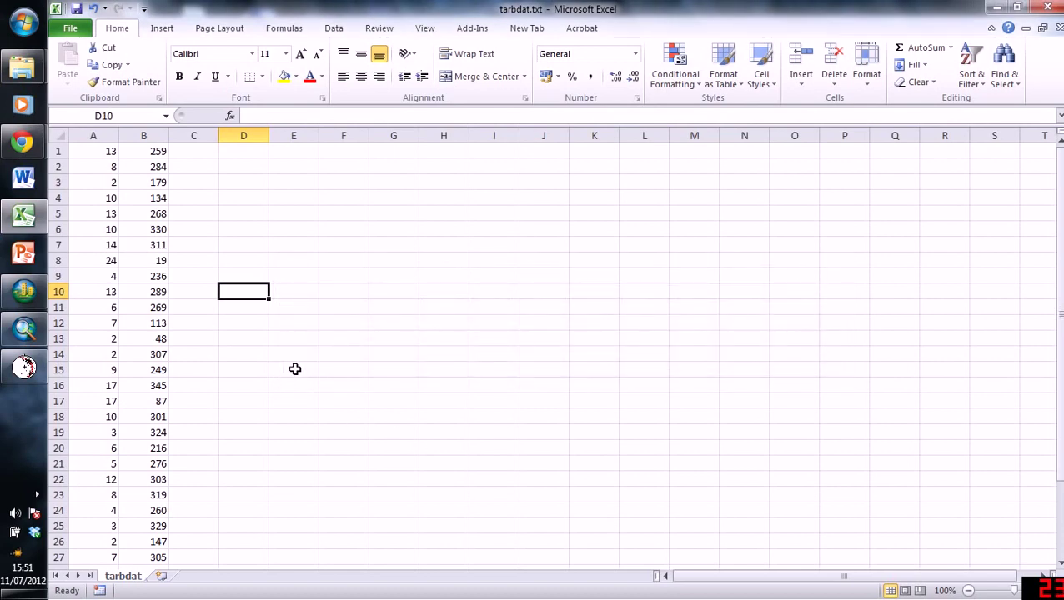
Step: In GEOrient, accept the licence terms and select tarbdat.txt from the Desktop as a new data file
{"action": "left_click", "coordinate": [24, 371]}
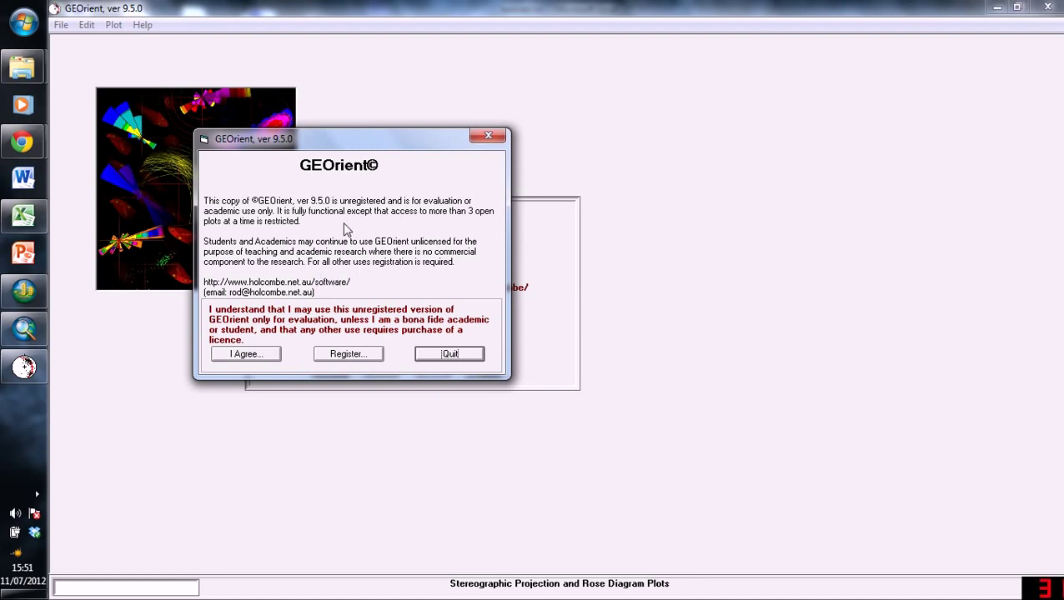
{"action": "left_click", "coordinate": [246, 357]}
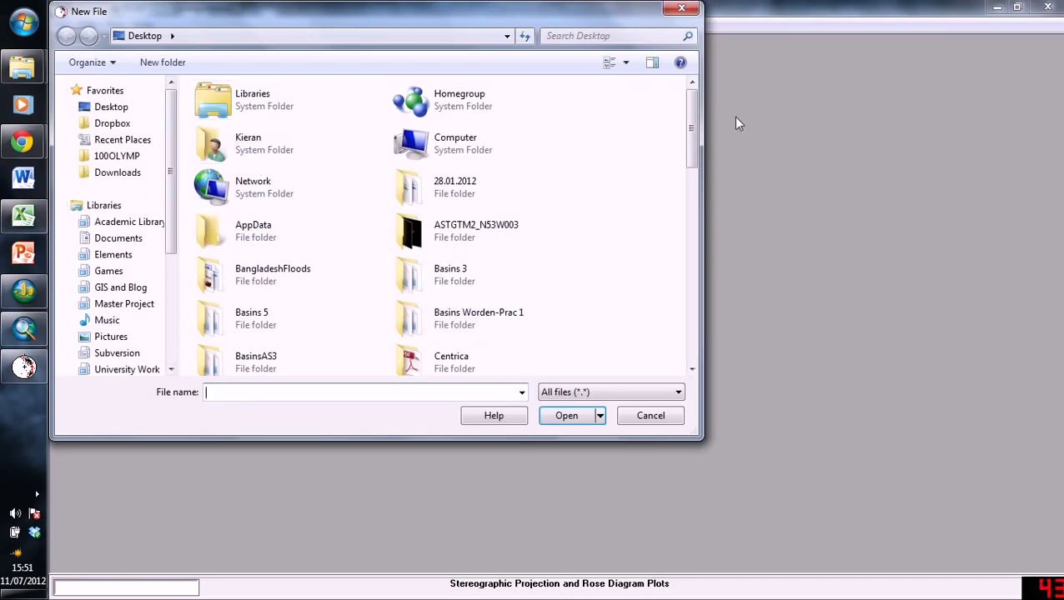
{"action": "left_click_drag", "start_coordinate": [699, 325], "coordinate": [699, 330]}
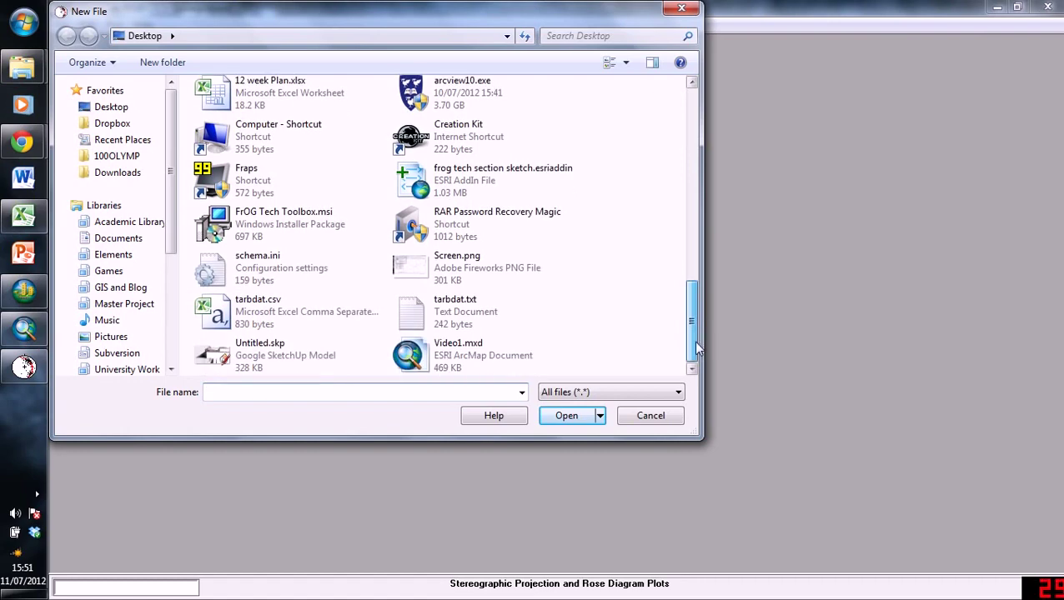
{"action": "left_click", "coordinate": [454, 313]}
Step: Open tarbdat.txt and read it as planes, with dip in column 1 and direction in column 2
{"action": "left_click", "coordinate": [563, 417]}
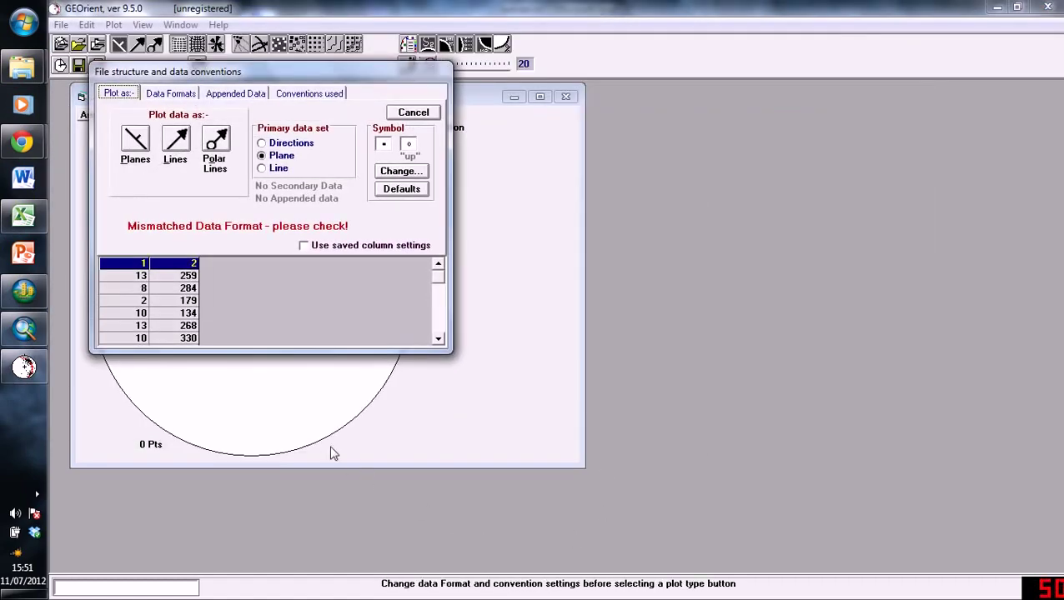
{"action": "left_click", "coordinate": [295, 94]}
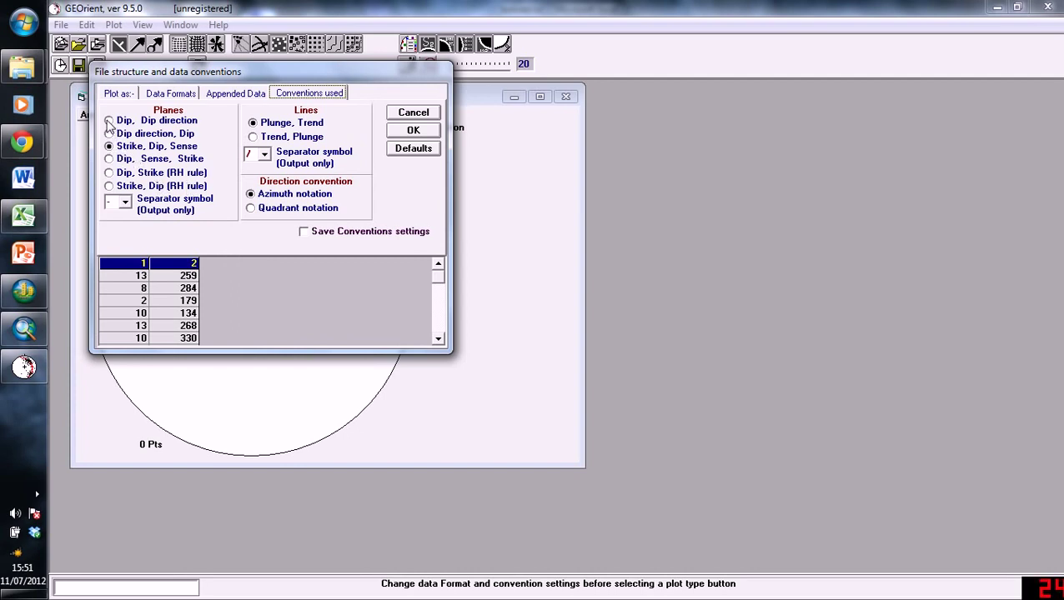
{"action": "left_click", "coordinate": [108, 122]}
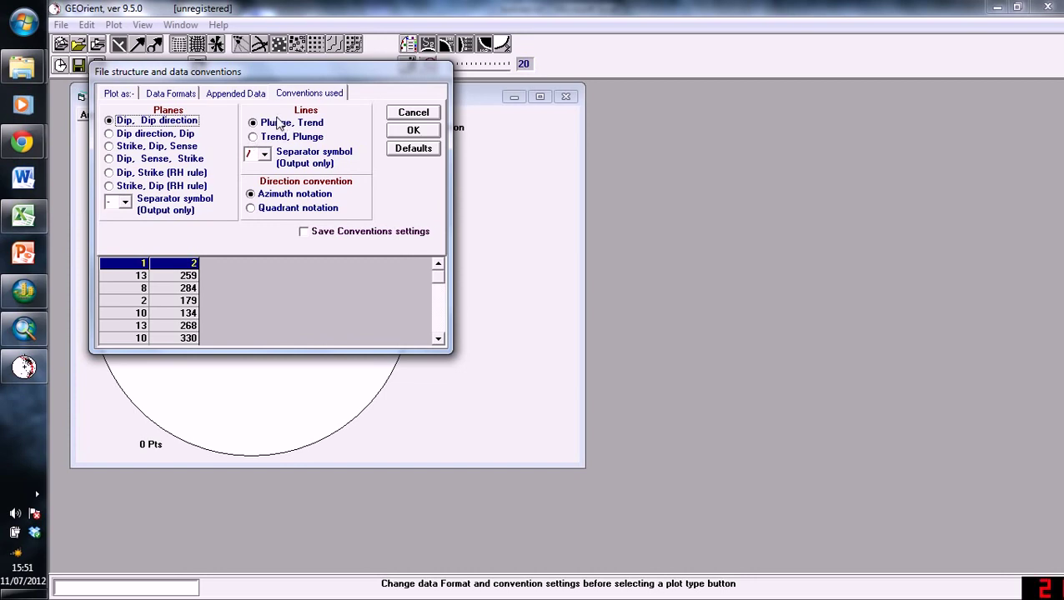
{"action": "left_click", "coordinate": [127, 96]}
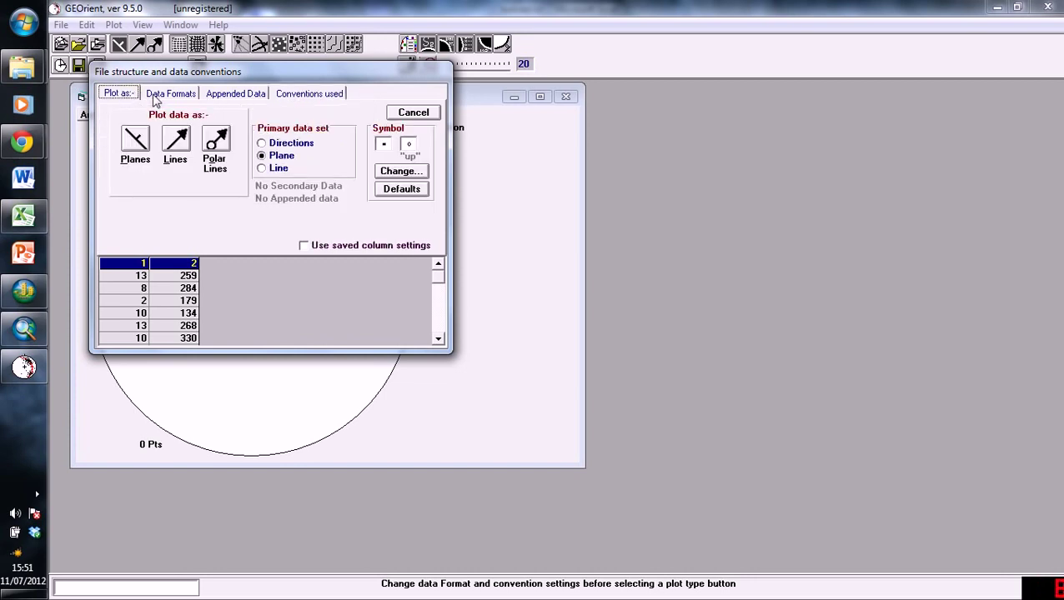
{"action": "left_click", "coordinate": [155, 97]}
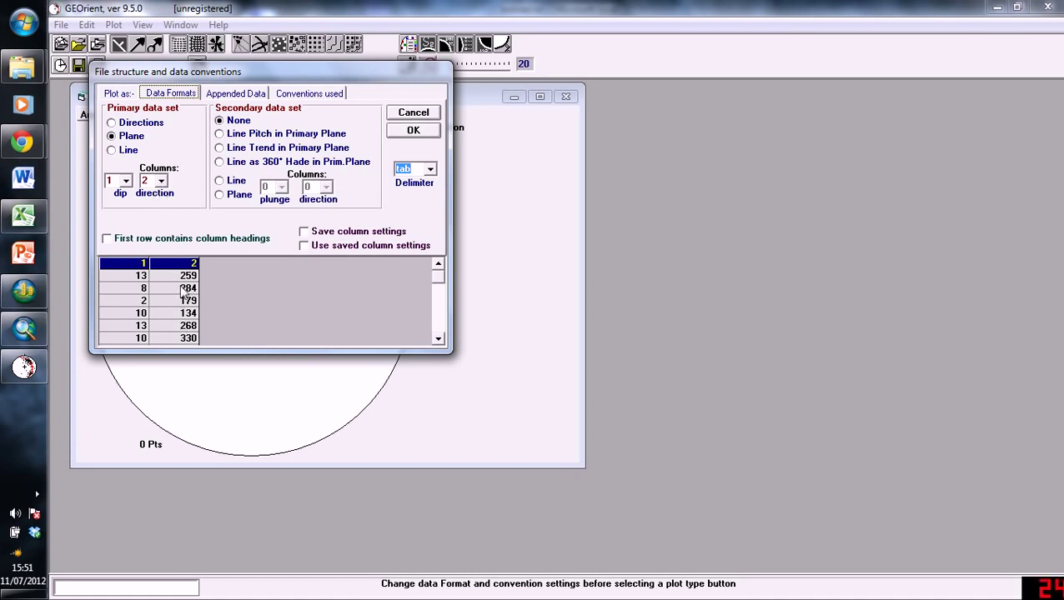
{"action": "left_click", "coordinate": [152, 181]}
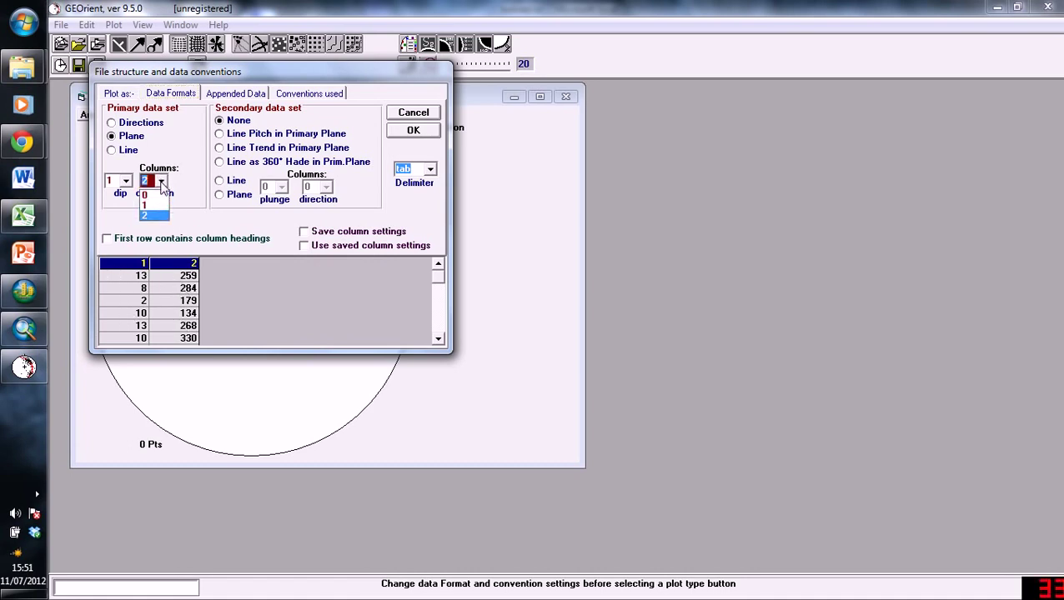
{"action": "left_click", "coordinate": [157, 205]}
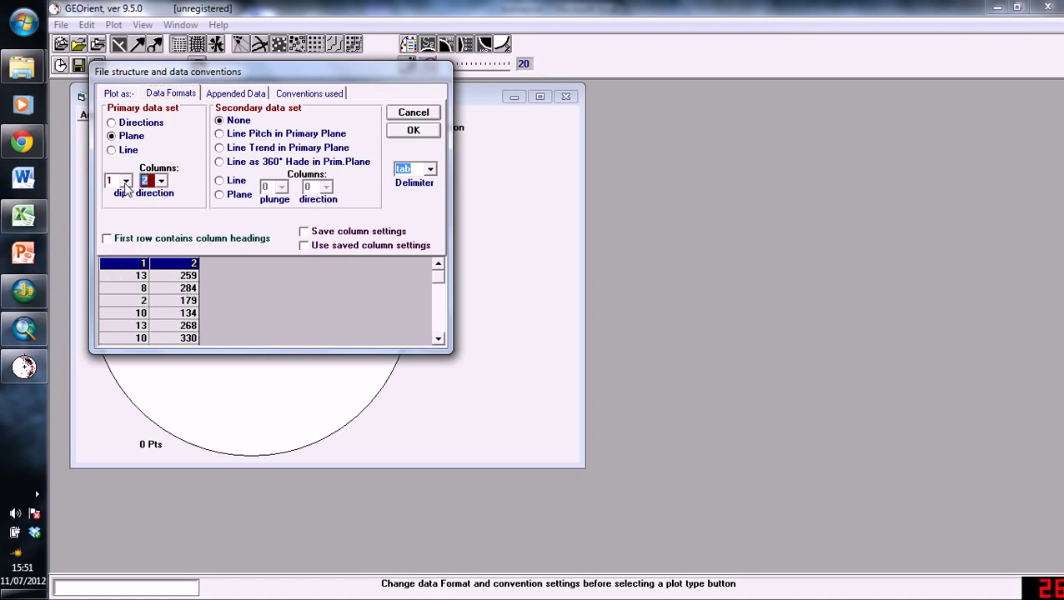
{"action": "left_click", "coordinate": [118, 95]}
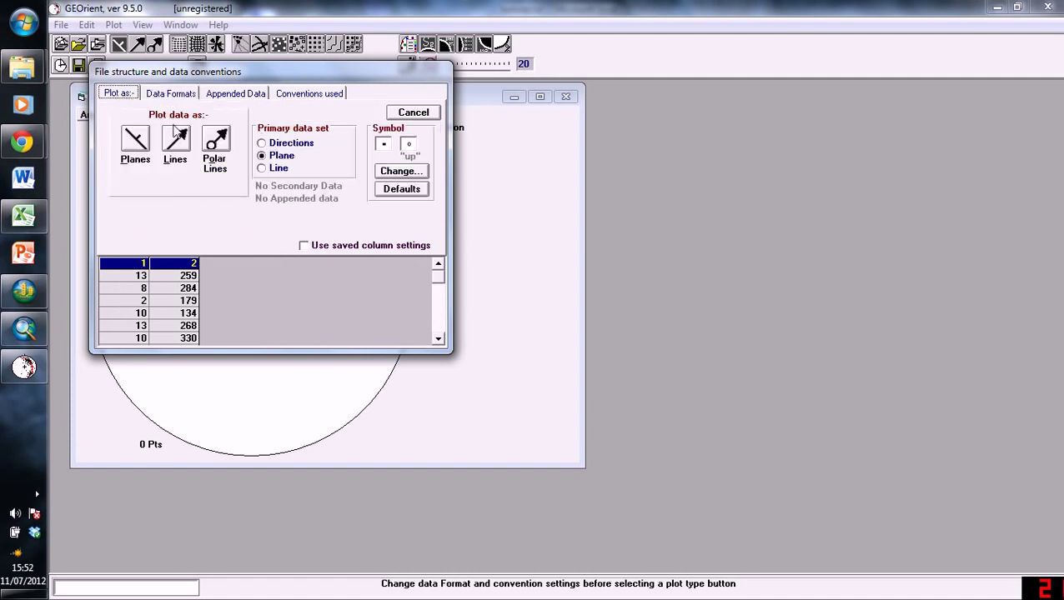
Step: Plot the 33 planes, preview them as great circles, then return to poles
{"action": "left_click", "coordinate": [135, 144]}
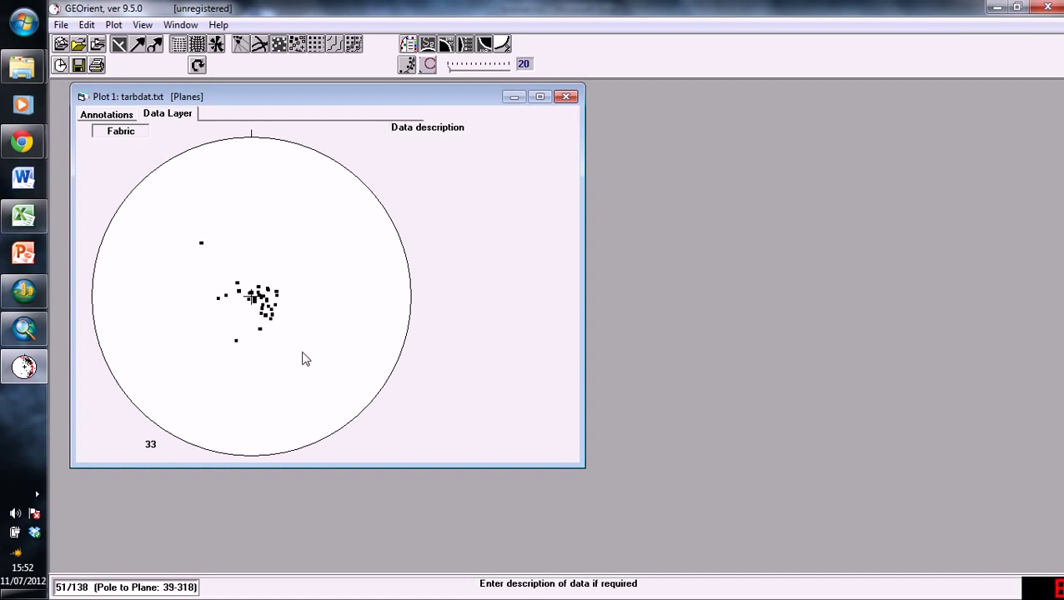
{"action": "left_click", "coordinate": [259, 51]}
{"action": "left_click", "coordinate": [539, 97]}
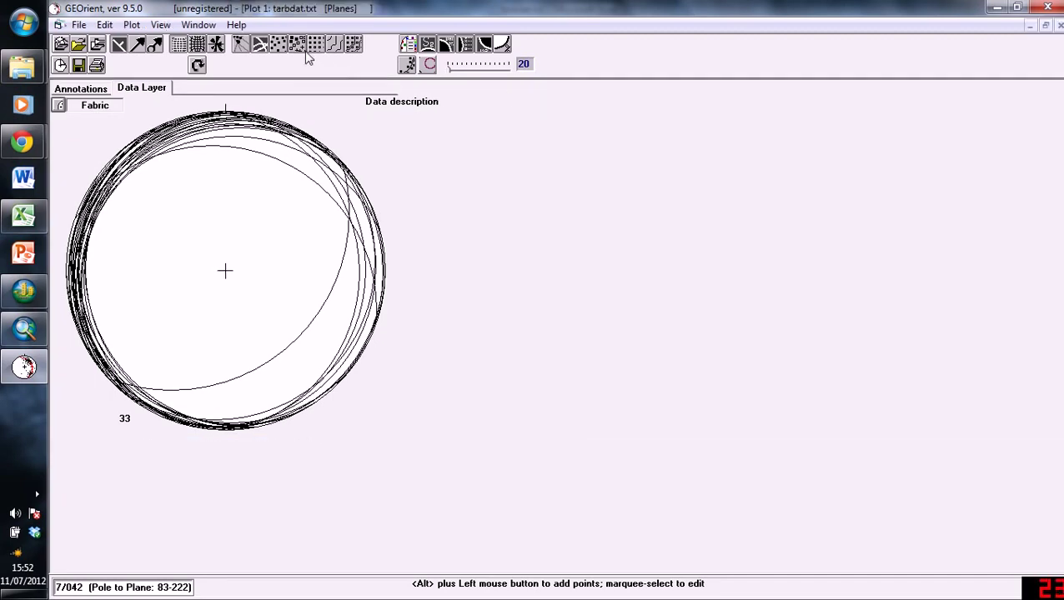
{"action": "left_click", "coordinate": [278, 48]}
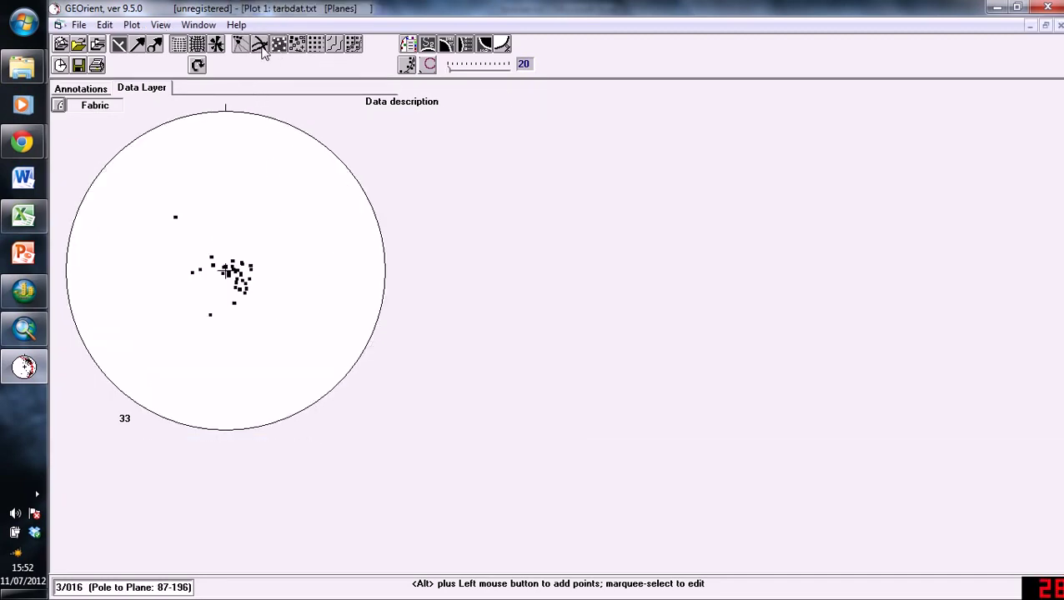
Step: Turn the Beta axis, Mean S and Calc. Girdle overlays on, then off again
{"action": "left_click", "coordinate": [406, 65]}
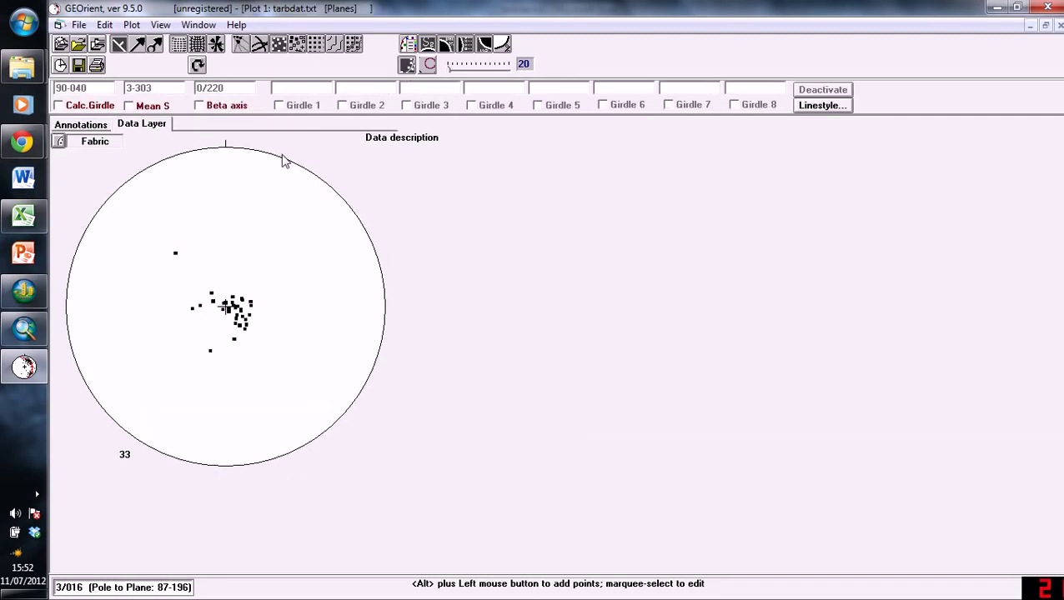
{"action": "left_click", "coordinate": [199, 105]}
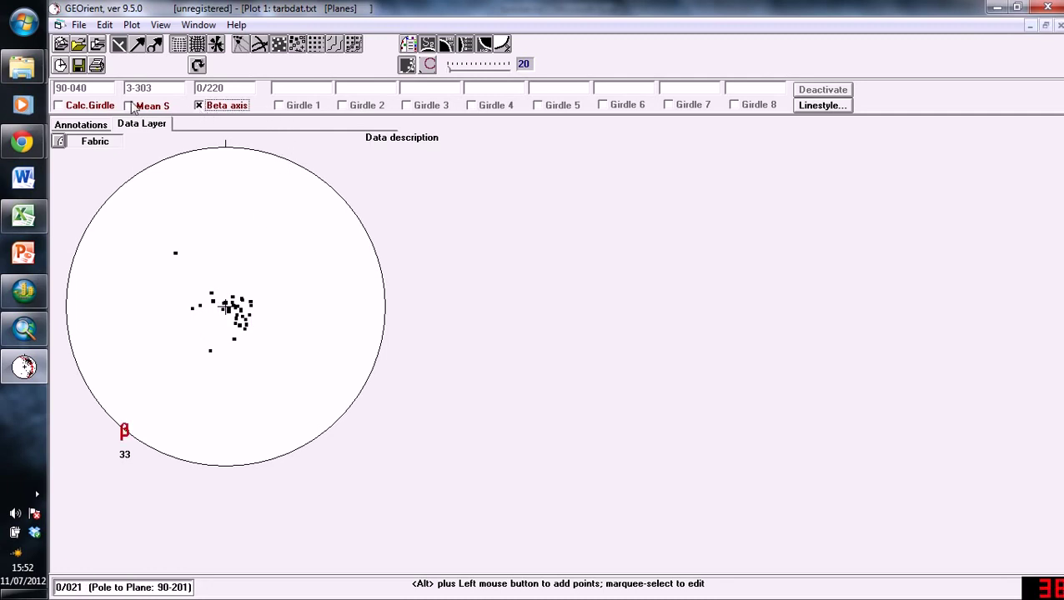
{"action": "left_click", "coordinate": [128, 106]}
{"action": "left_click", "coordinate": [58, 105]}
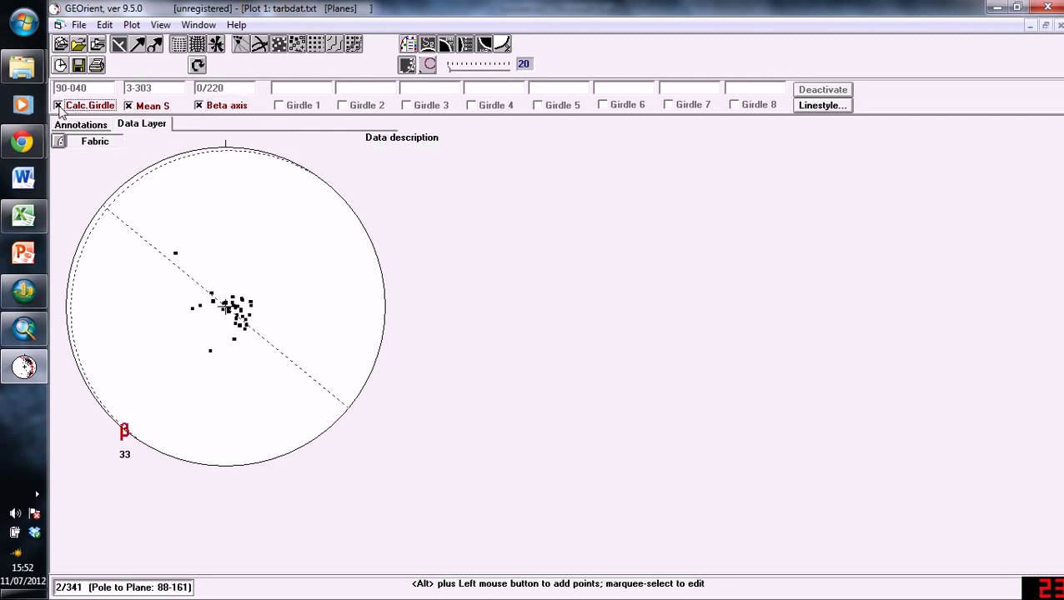
{"action": "left_click", "coordinate": [58, 105]}
{"action": "left_click", "coordinate": [128, 106]}
{"action": "left_click", "coordinate": [199, 106]}
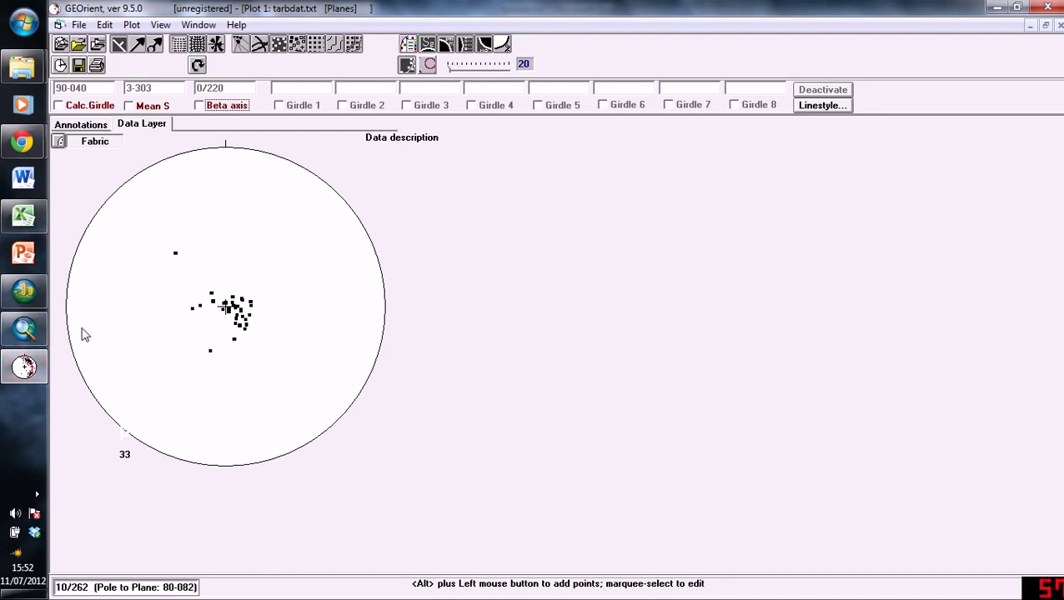
Step: Back in ArcMap, hide the Points layer and open the Extraction > Sample tool
{"action": "left_click", "coordinate": [23, 330]}
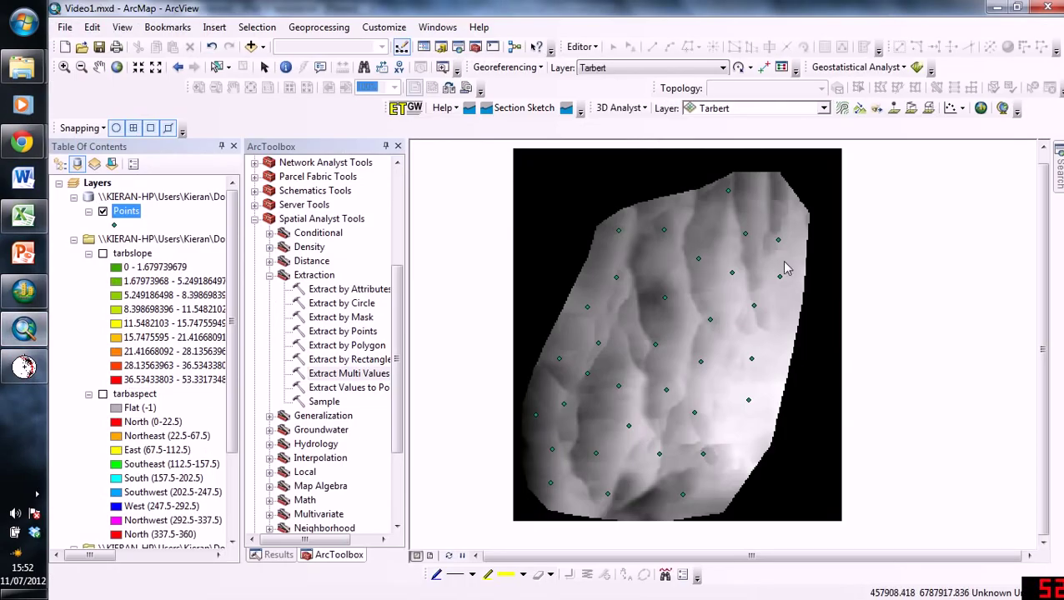
{"action": "left_click", "coordinate": [103, 212]}
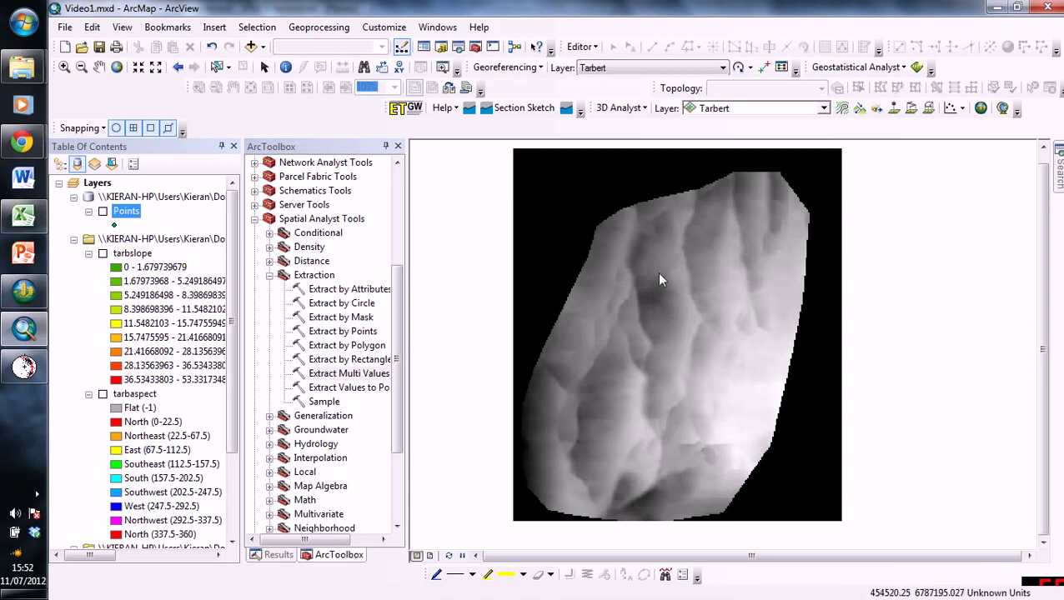
{"action": "left_click", "coordinate": [269, 277]}
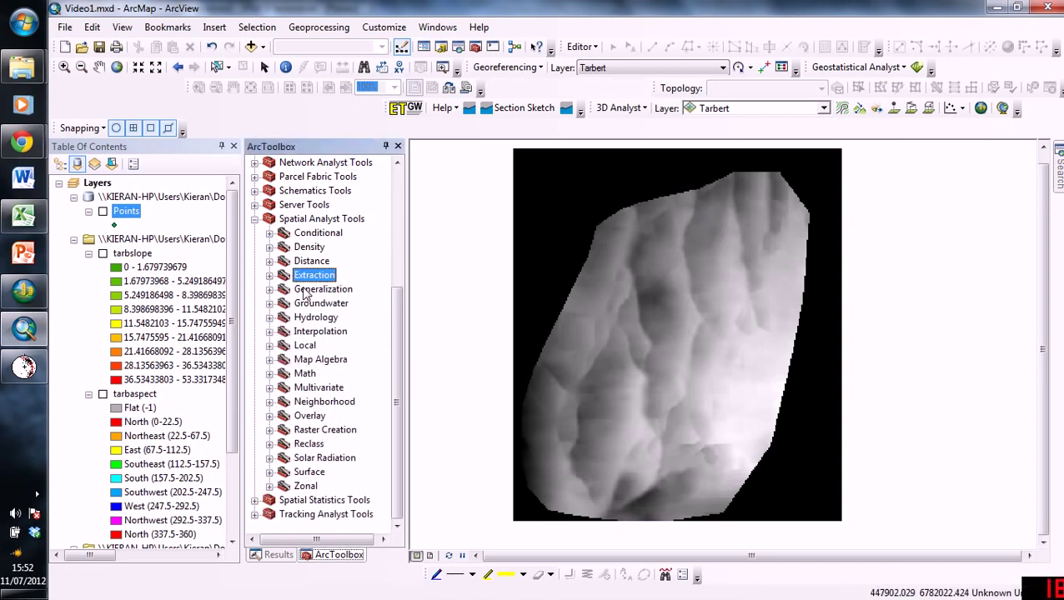
{"action": "left_click", "coordinate": [269, 275]}
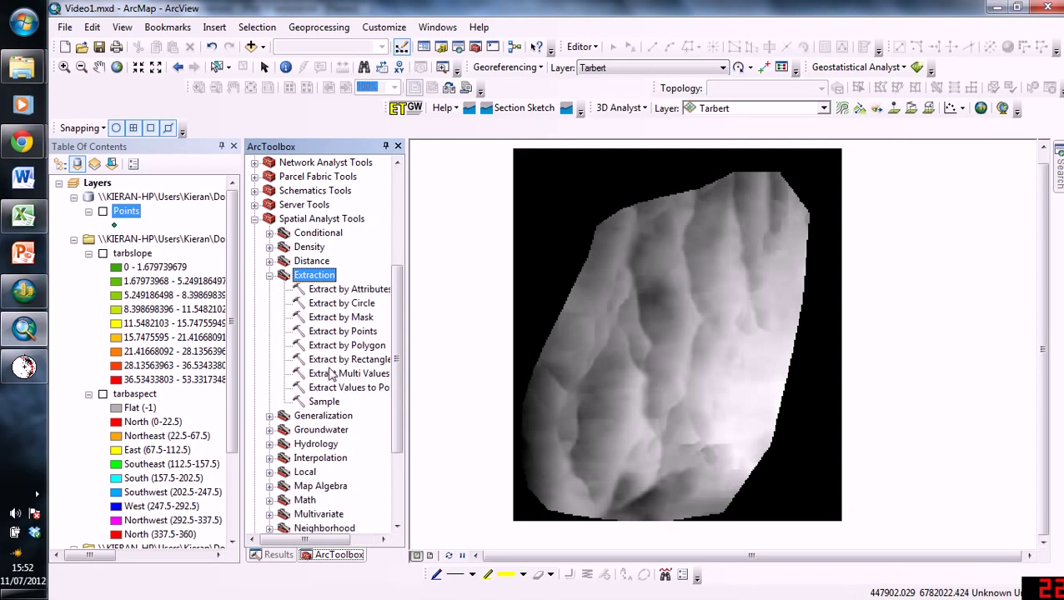
{"action": "double_click", "coordinate": [325, 403]}
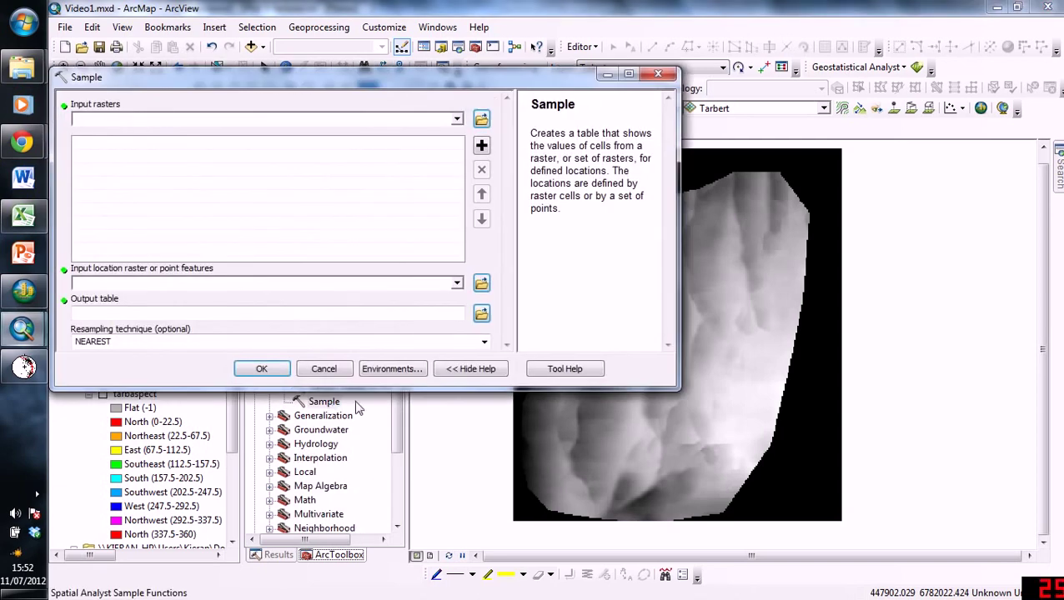
Step: Add tarbslope and tarbaspect as input rasters and choose Tarbert as the sampling locations
{"action": "left_click", "coordinate": [457, 119]}
{"action": "left_click", "coordinate": [122, 134]}
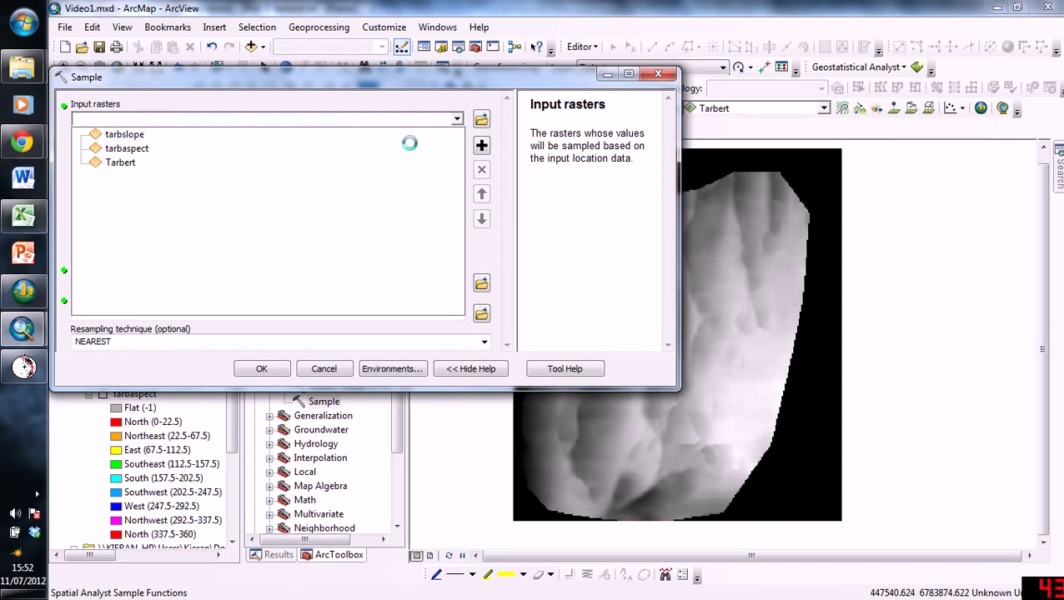
{"action": "left_click", "coordinate": [457, 120]}
{"action": "left_click", "coordinate": [122, 146]}
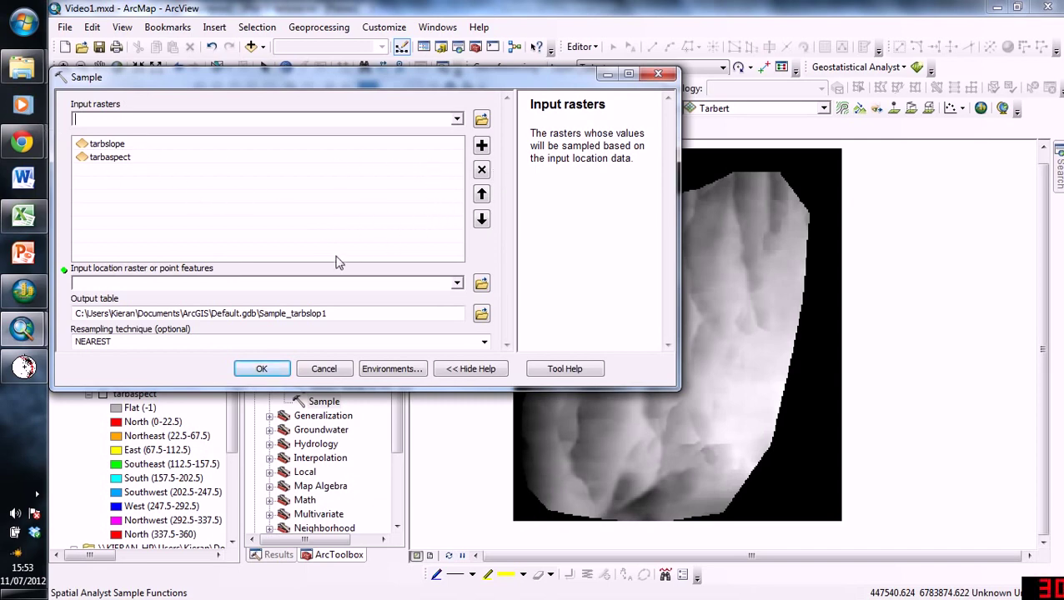
{"action": "key", "text": "Tab"}
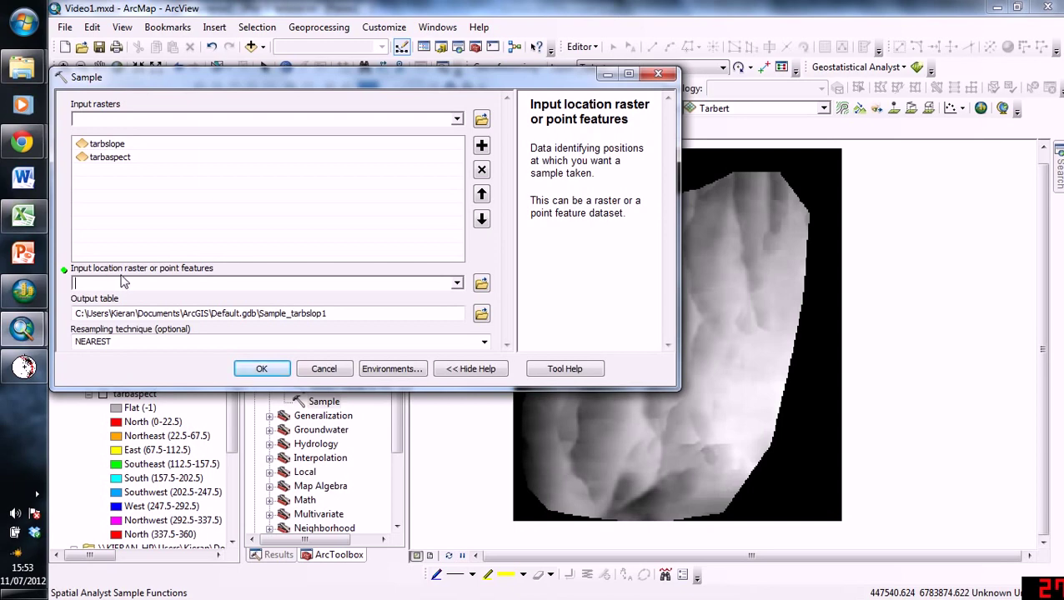
{"action": "left_click", "coordinate": [458, 286]}
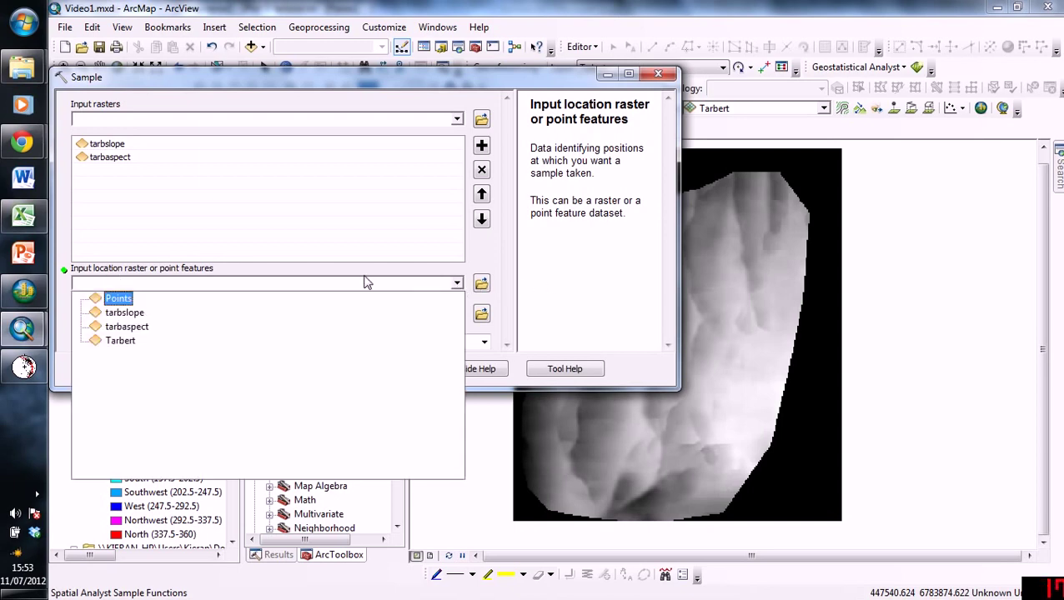
{"action": "left_click", "coordinate": [128, 346]}
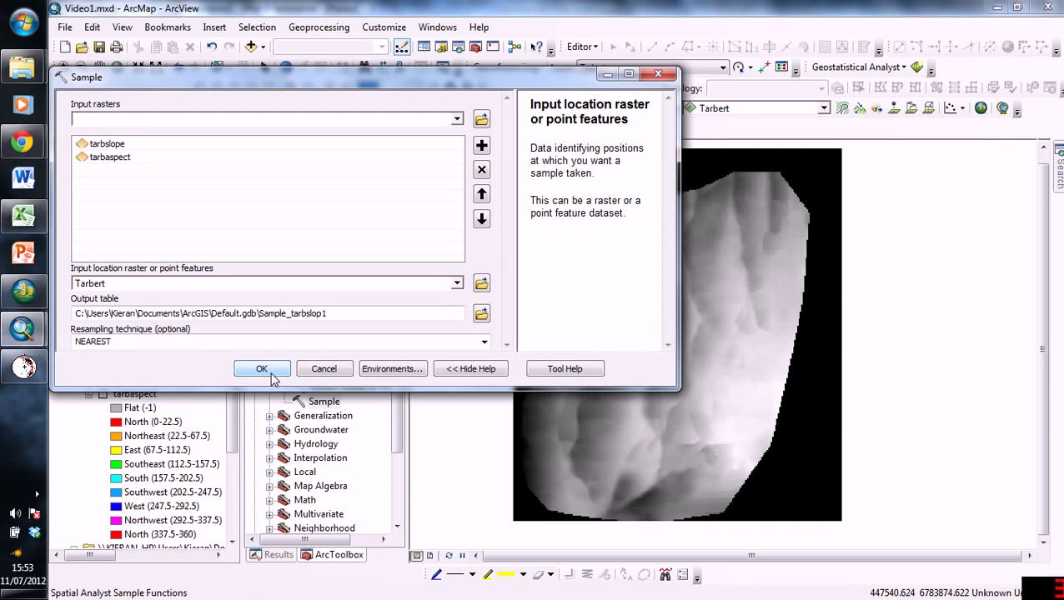
Step: Close the Sample tool unrun, collapse the Extraction toolset, and switch to Chrome
{"action": "left_click", "coordinate": [659, 77]}
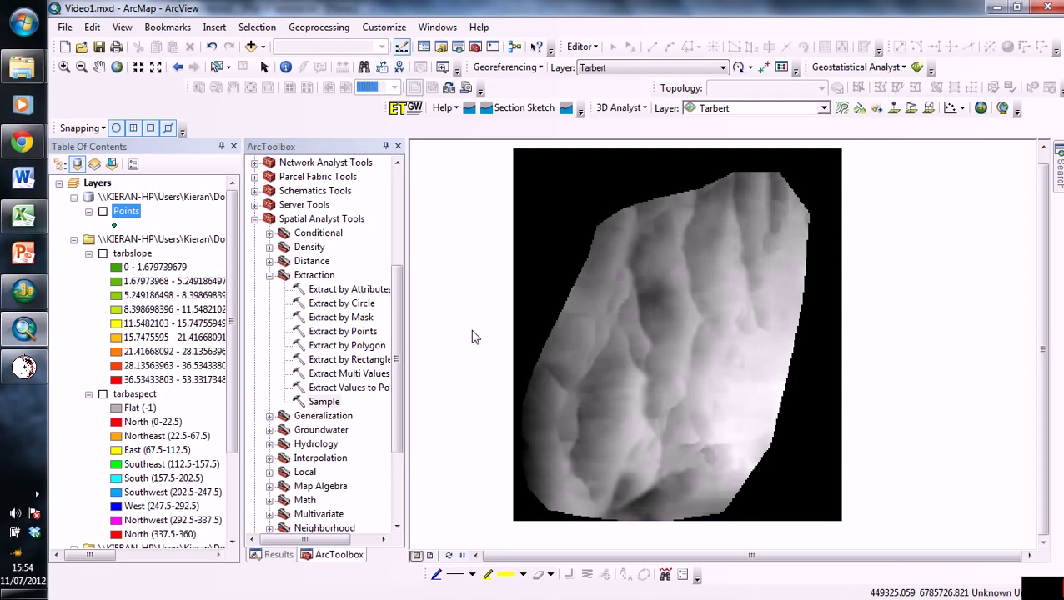
{"action": "left_click", "coordinate": [269, 275]}
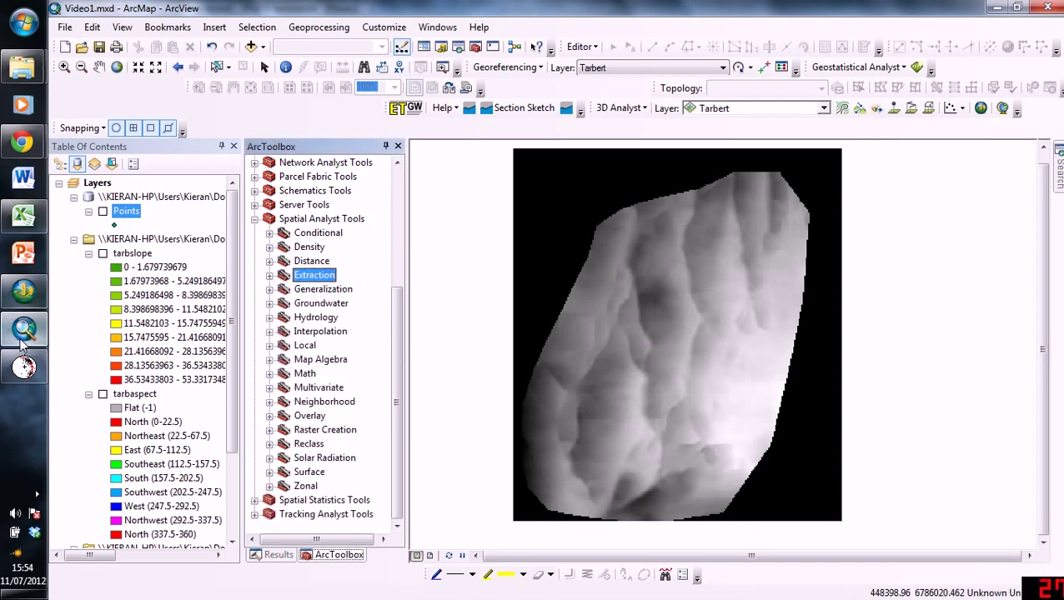
{"action": "left_click", "coordinate": [184, 215]}
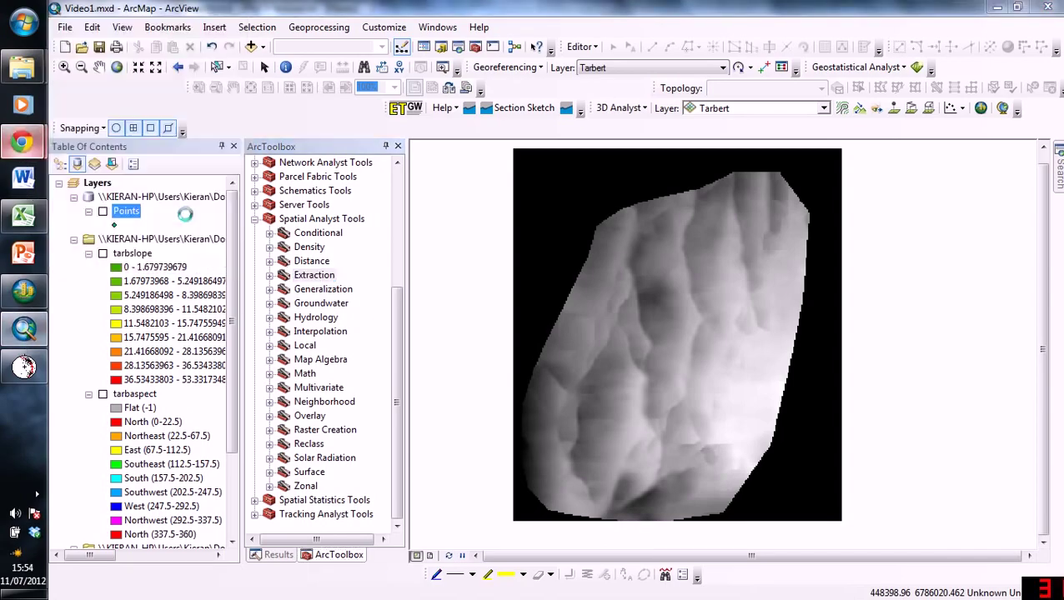